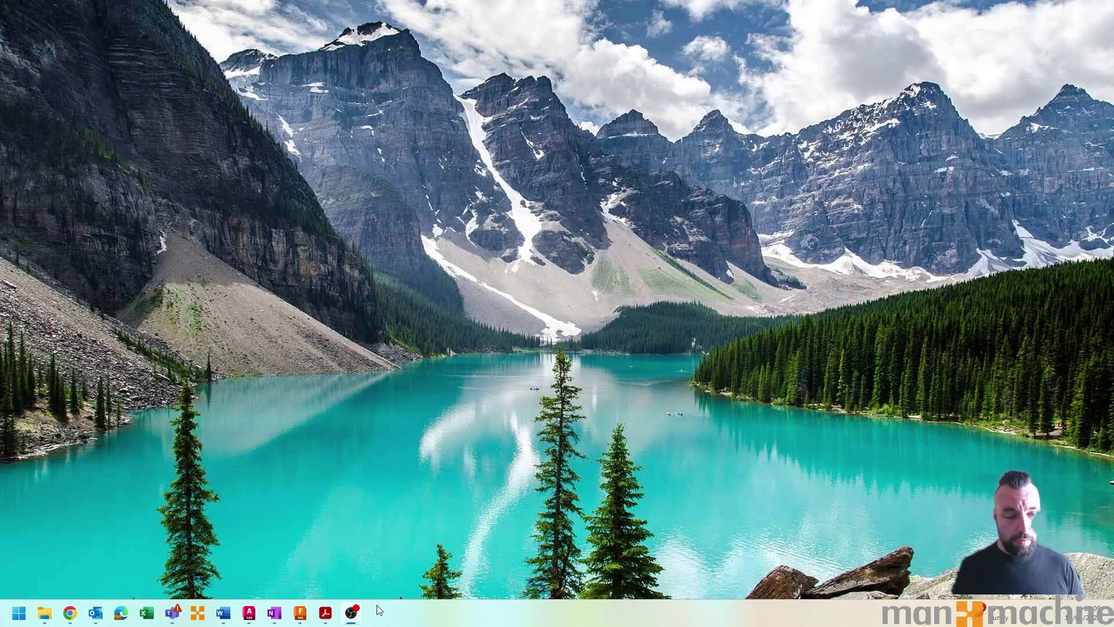
Step: Switch to the bearing drawing PDF in Acrobat and scribble a red freehand line over the sloping 64.04 dimension
click(250, 619)
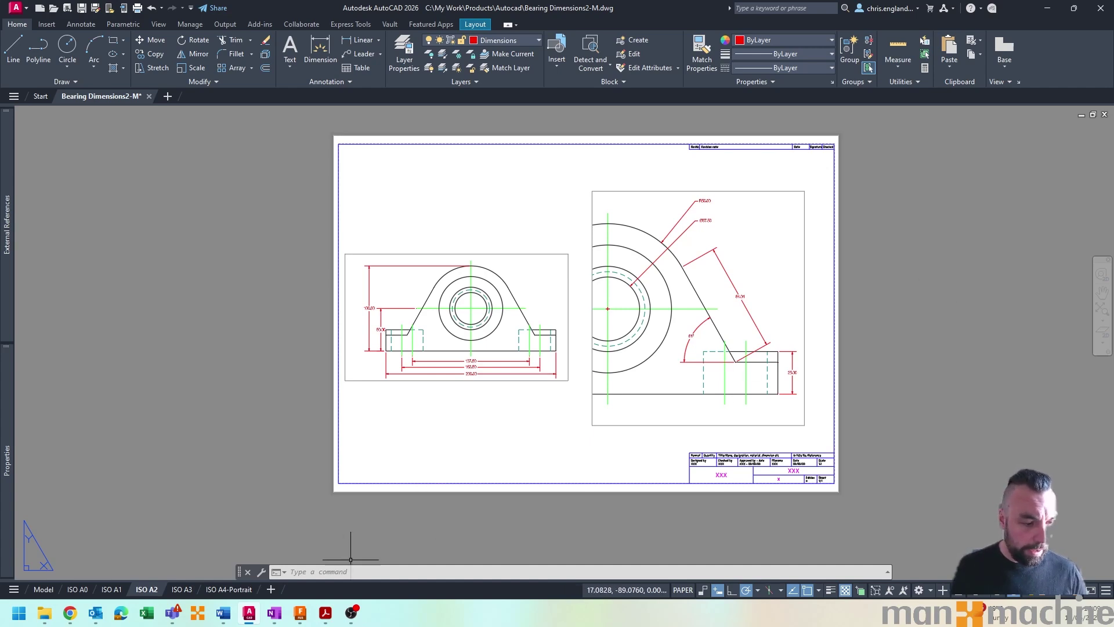
click(325, 616)
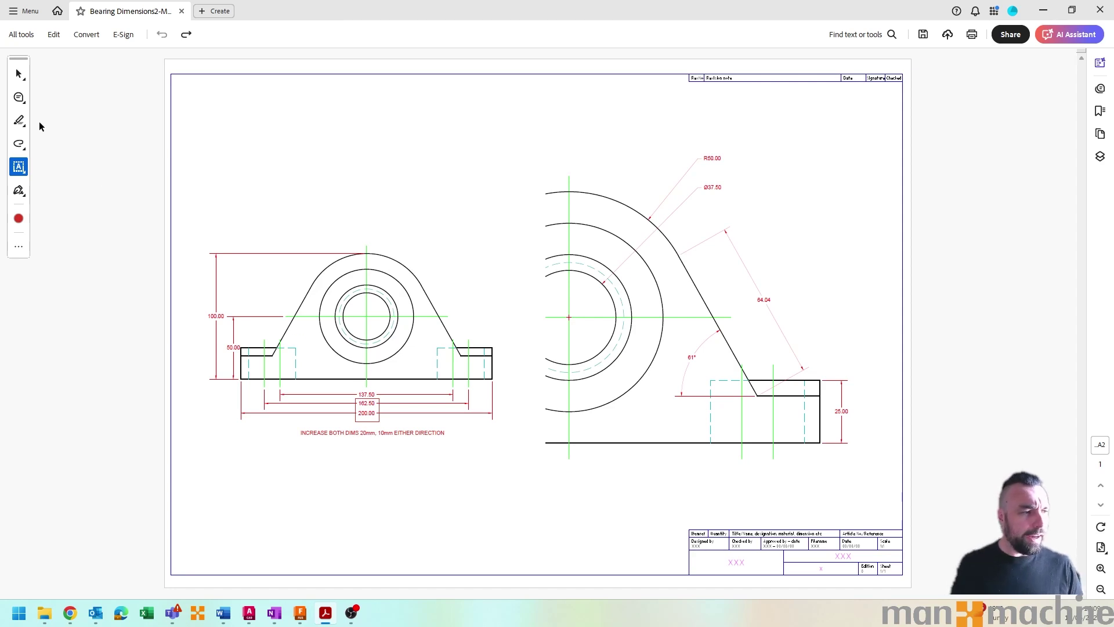
click(19, 143)
click(18, 143)
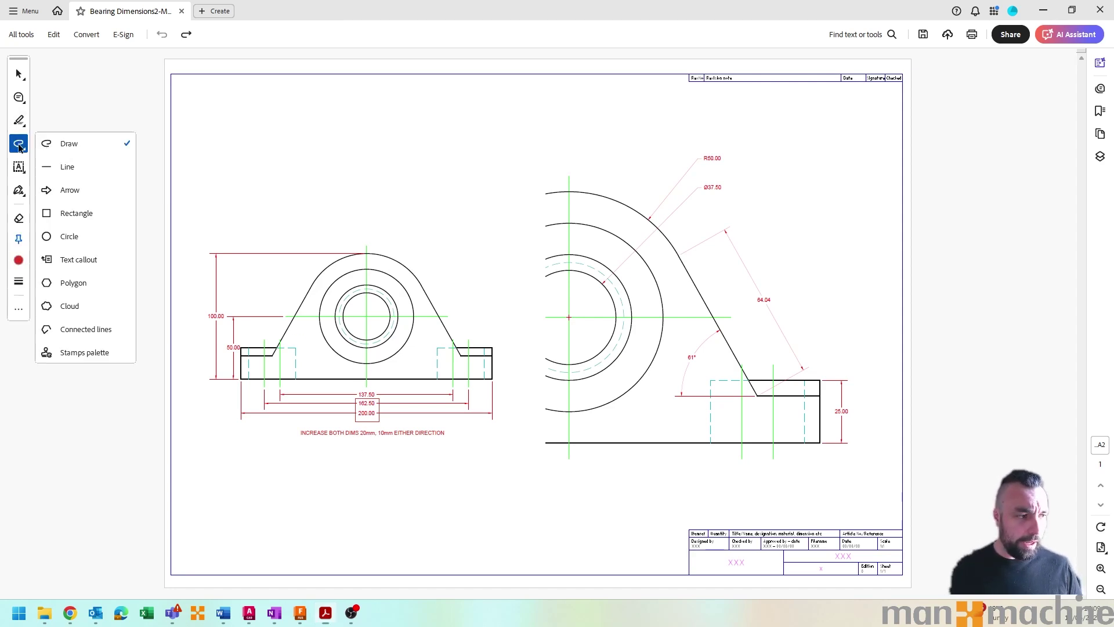
click(110, 146)
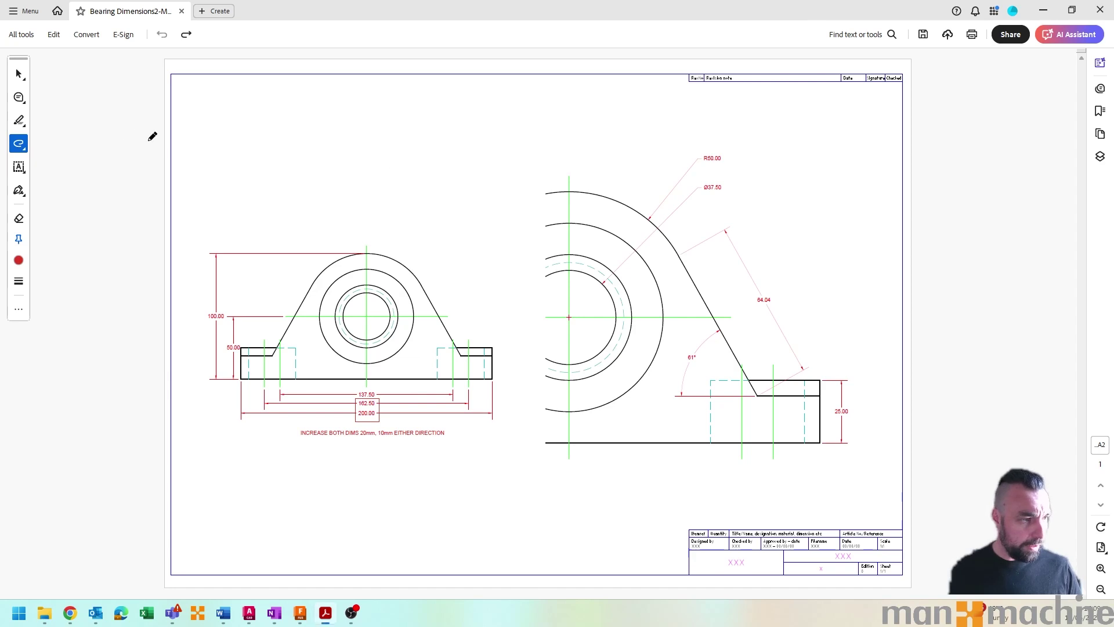
mouse_move(727, 232)
mouse_down()
mouse_move(739, 277)
mouse_move(769, 297)
mouse_move(792, 347)
mouse_up()
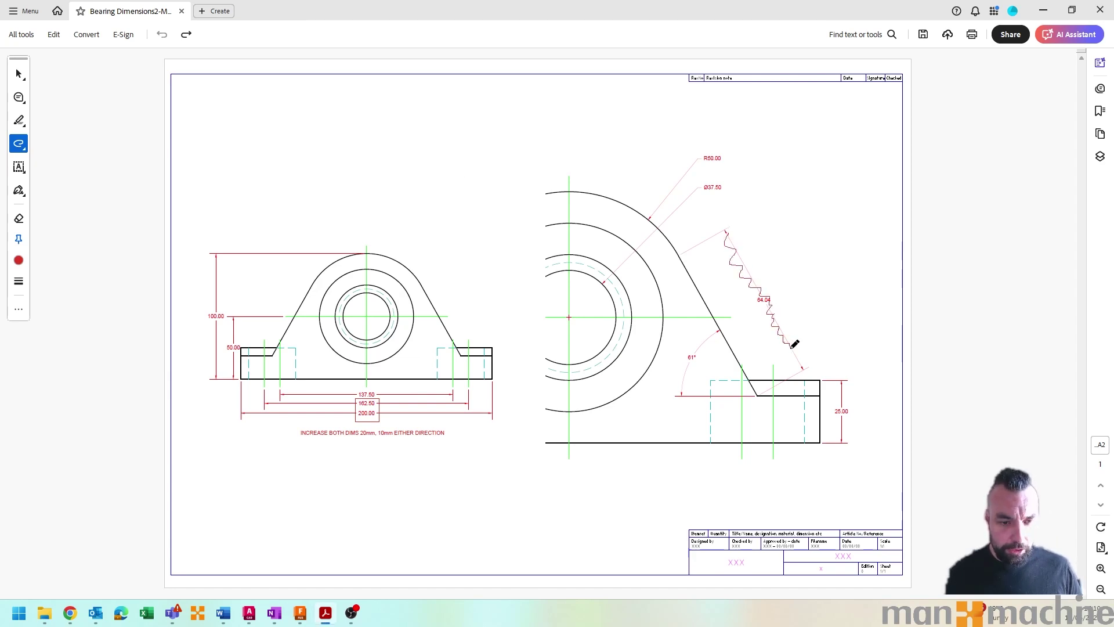
Step: Add the text note "REMOV DIM" beside the scribbled-out dimension
click(18, 167)
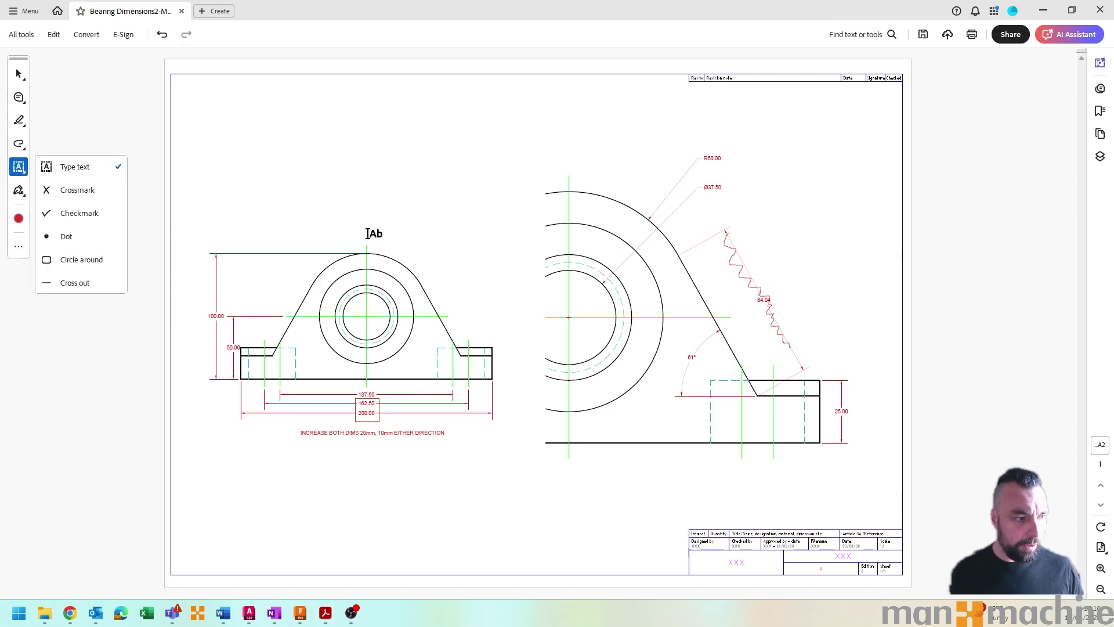
click(765, 265)
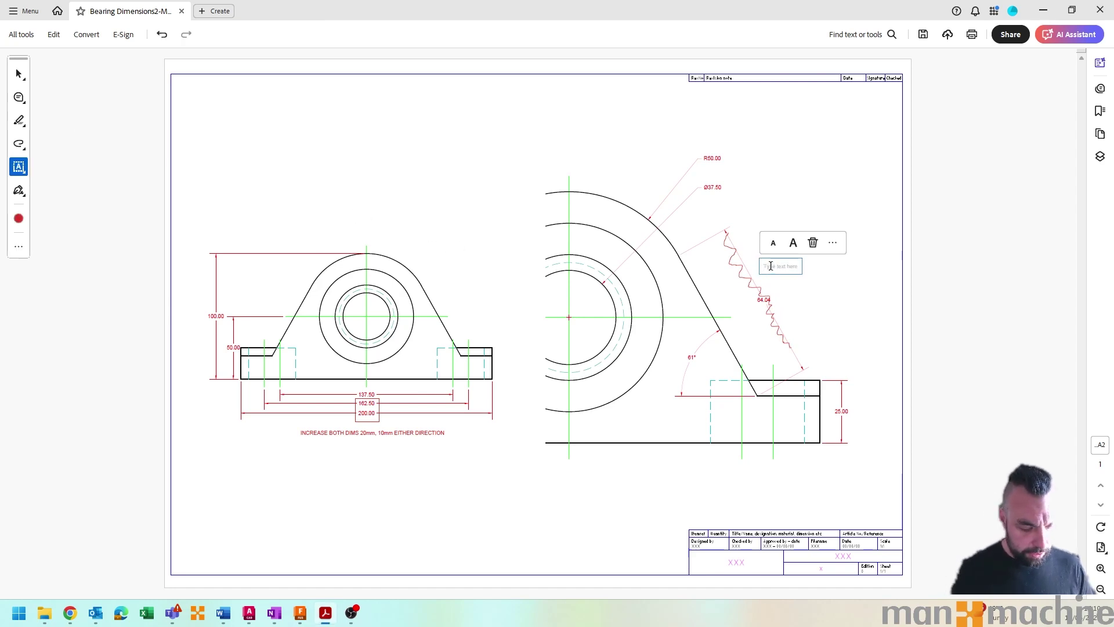
text(R)
key(Down)
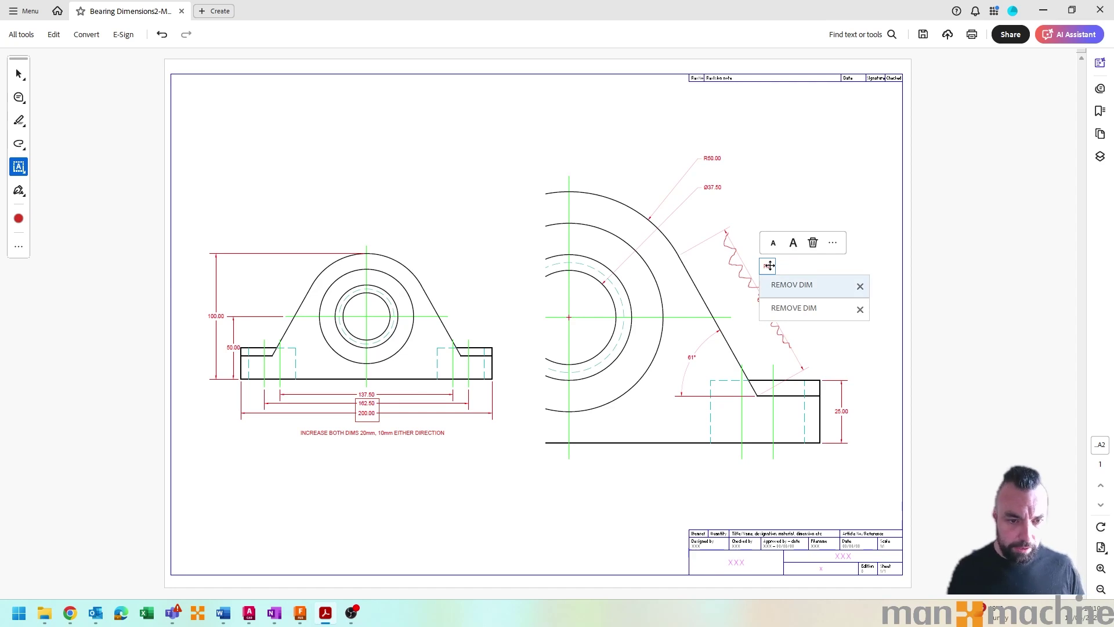
key(Return)
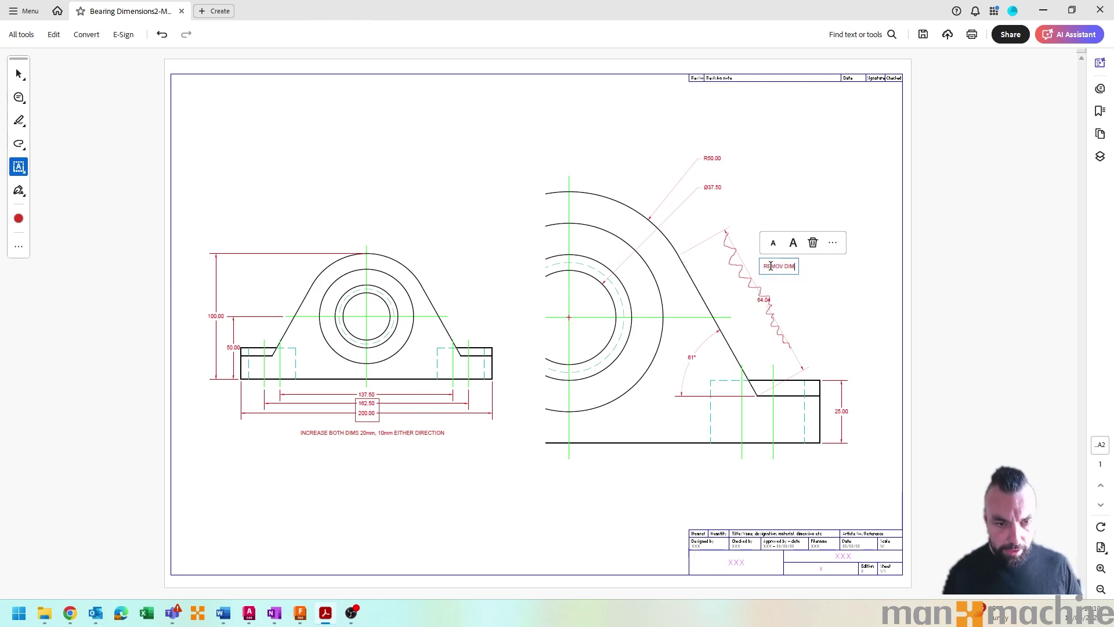
click(947, 244)
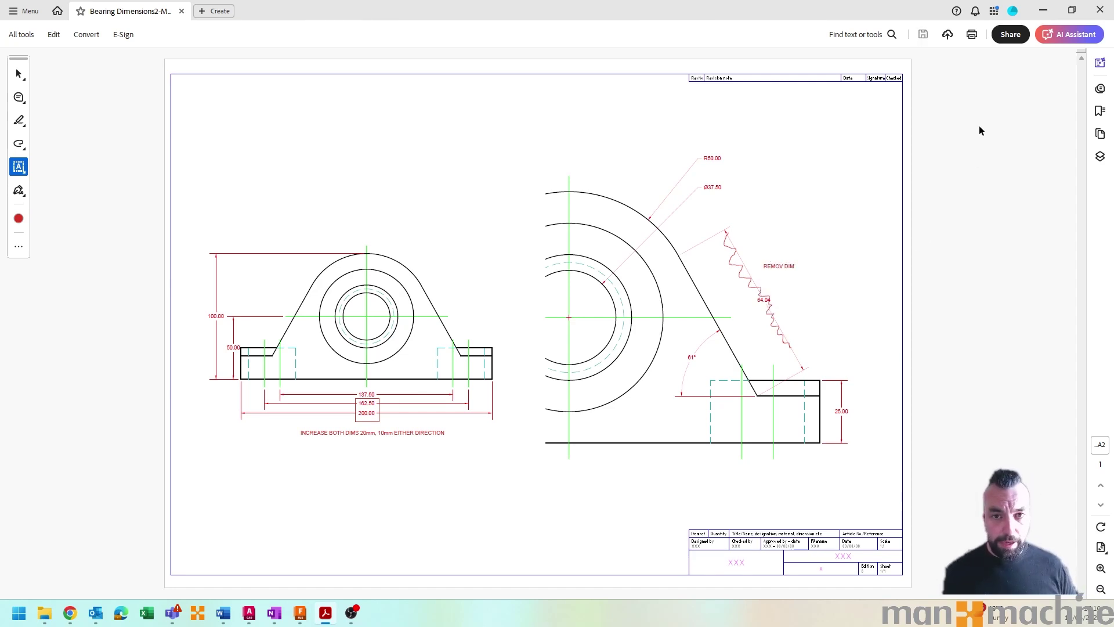
Step: Return to AutoCAD, import Bearing Dimensions2-Markup.pdf as a markup on the ISO A2 layout and accept its placement
click(1043, 11)
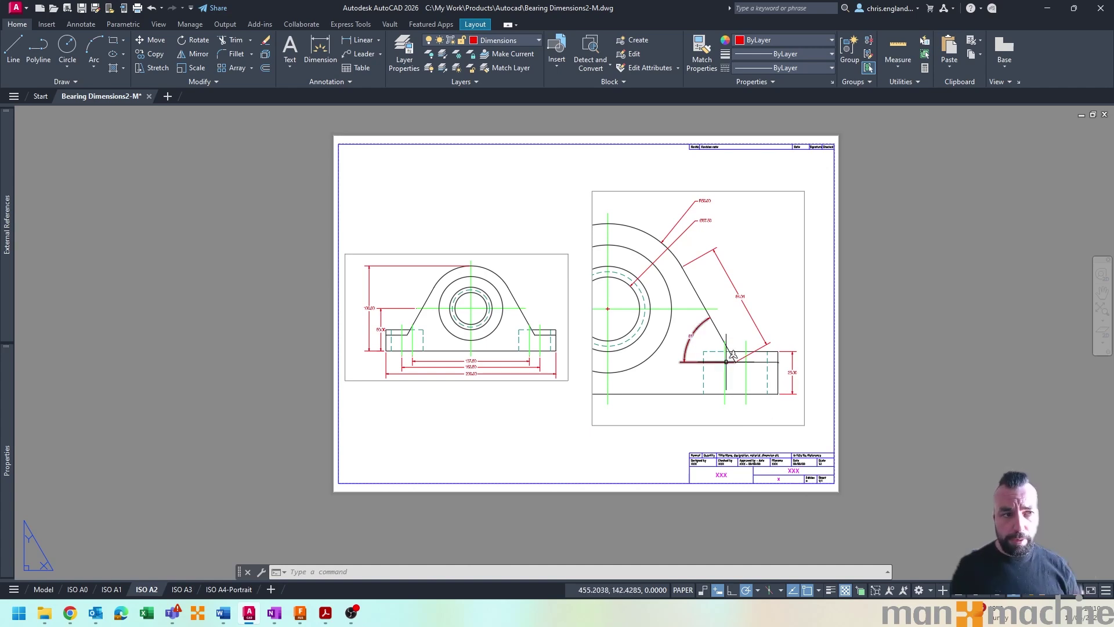
click(316, 28)
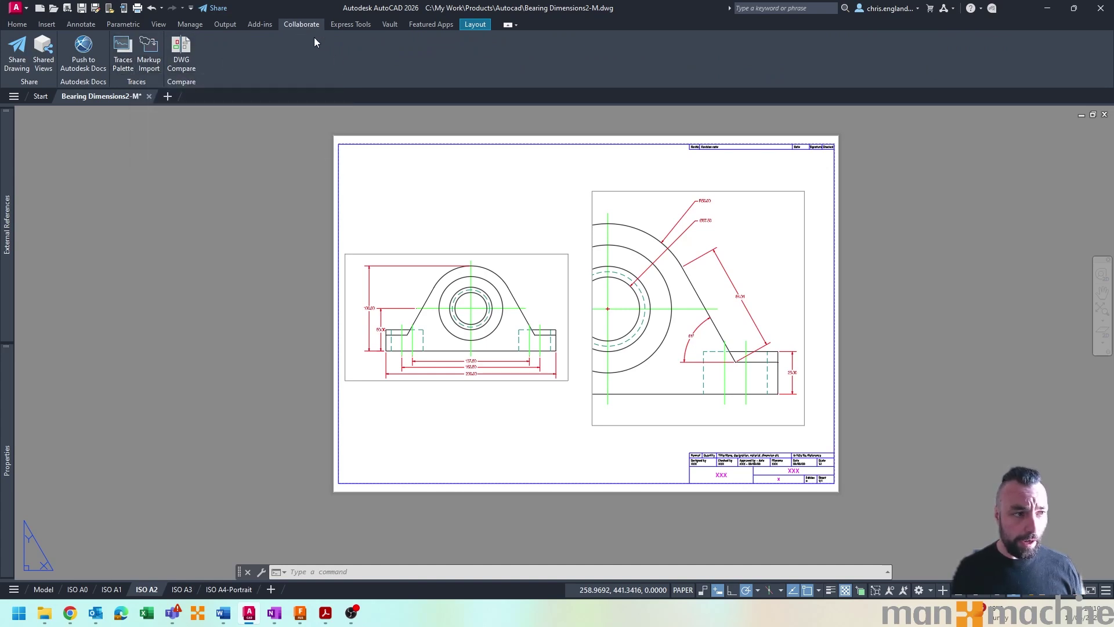
click(150, 55)
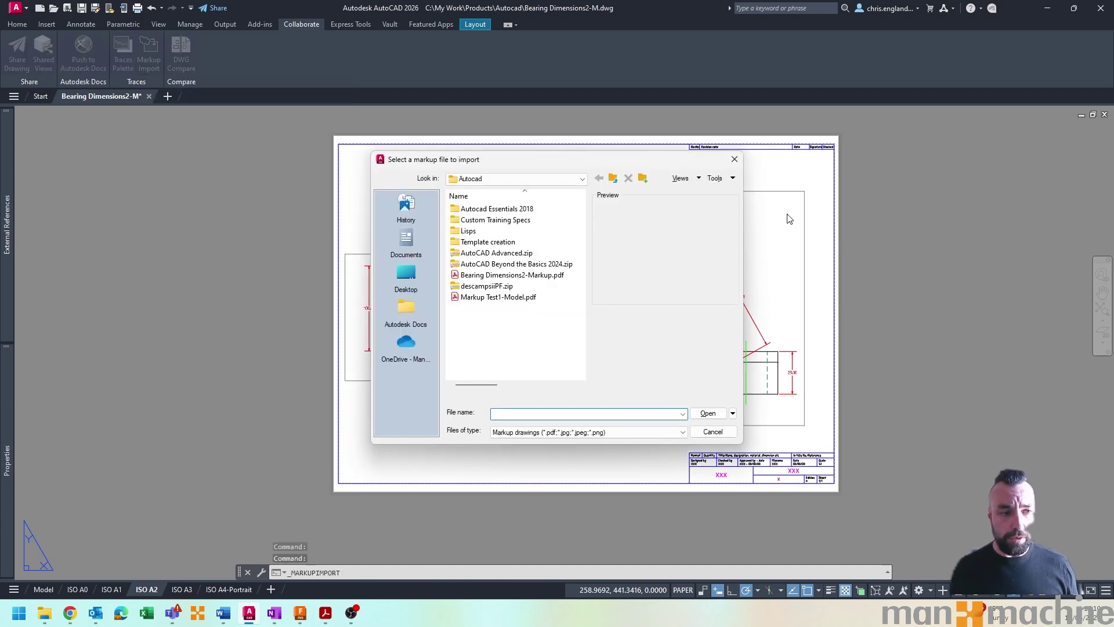
double_click(540, 275)
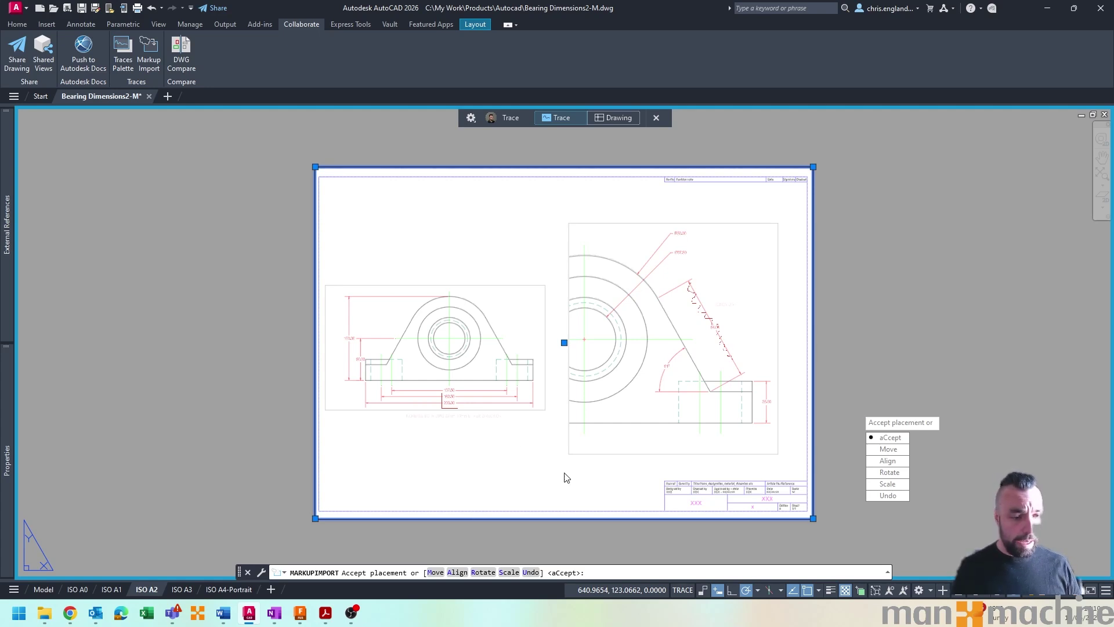
click(899, 443)
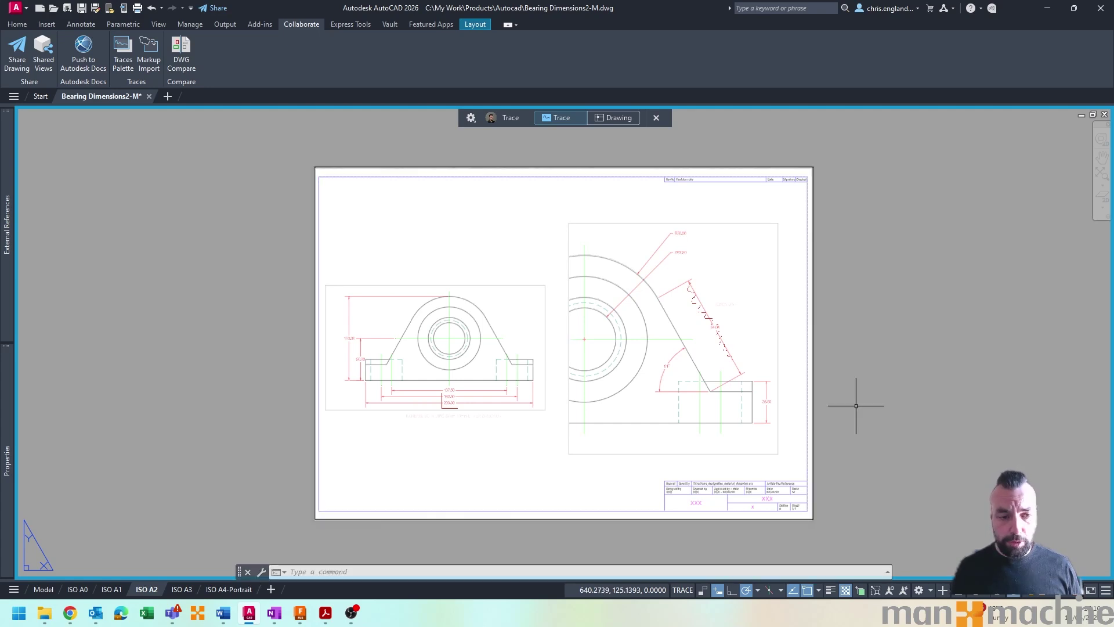
Step: Close the trace on the ISO A2 layout and switch to model space
scroll(635, 337, up, 2)
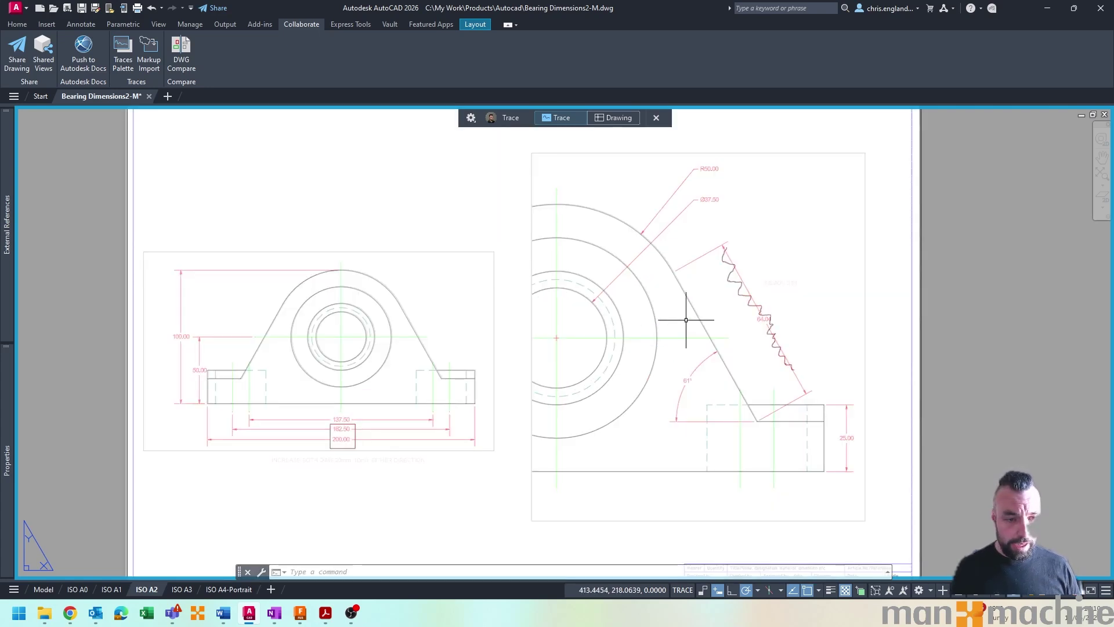
scroll(772, 294, up, 2)
scroll(846, 273, down, 3)
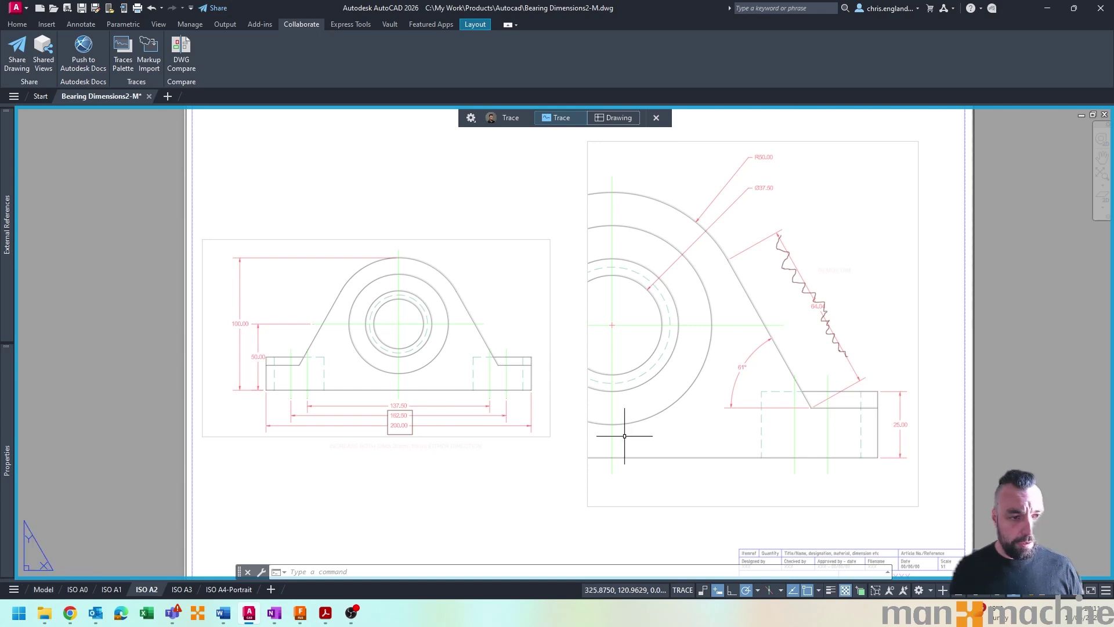
click(656, 117)
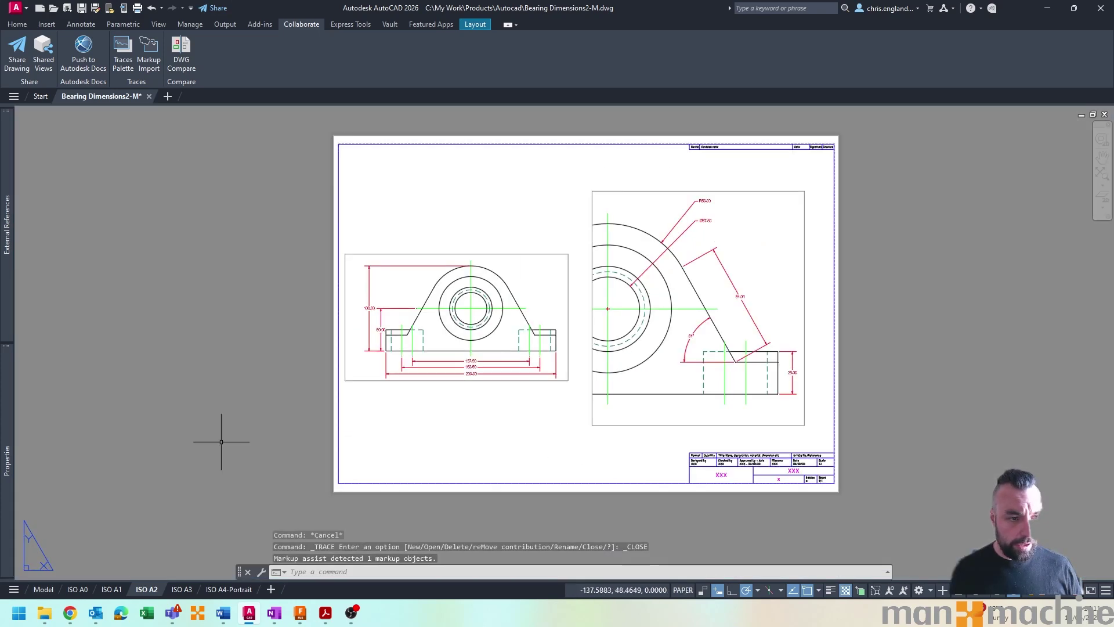
click(43, 589)
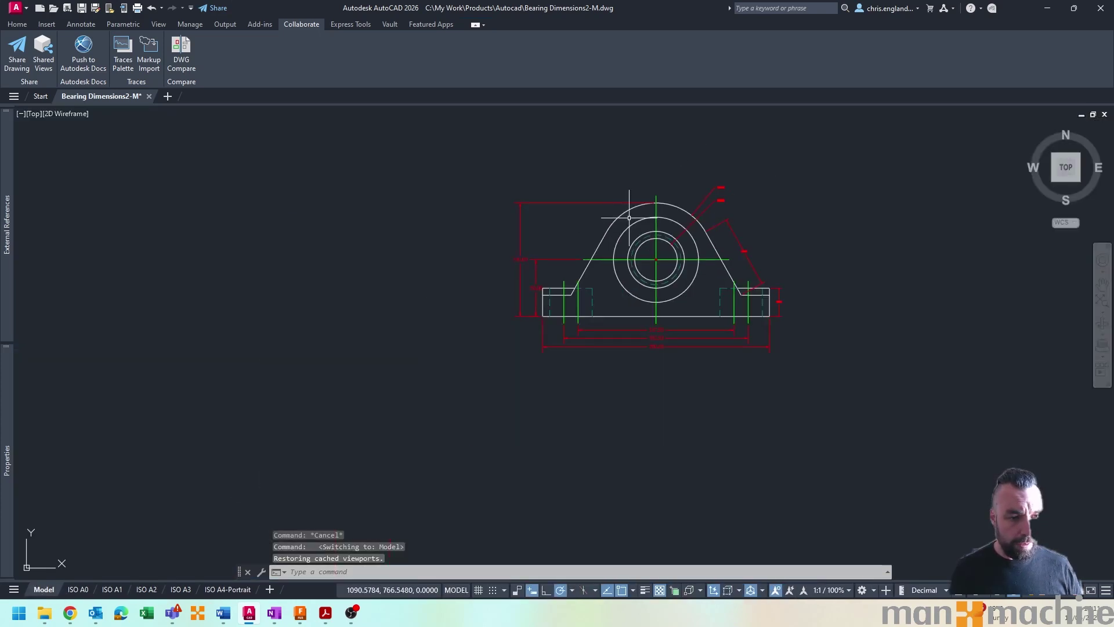
middle_drag(778, 224, 749, 239)
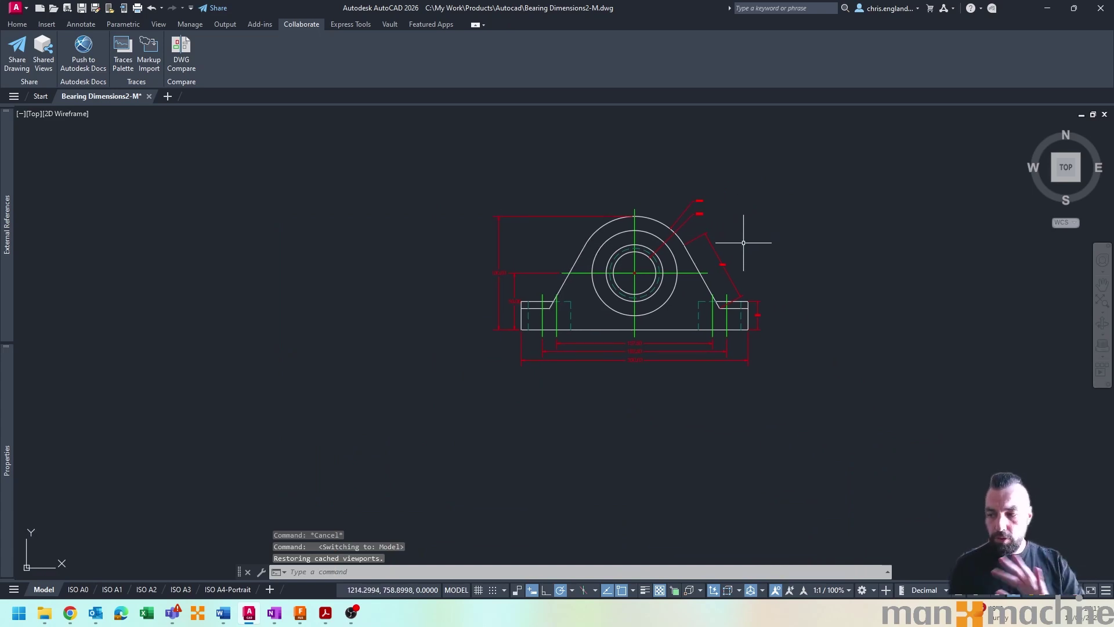
middle_drag(764, 246, 741, 245)
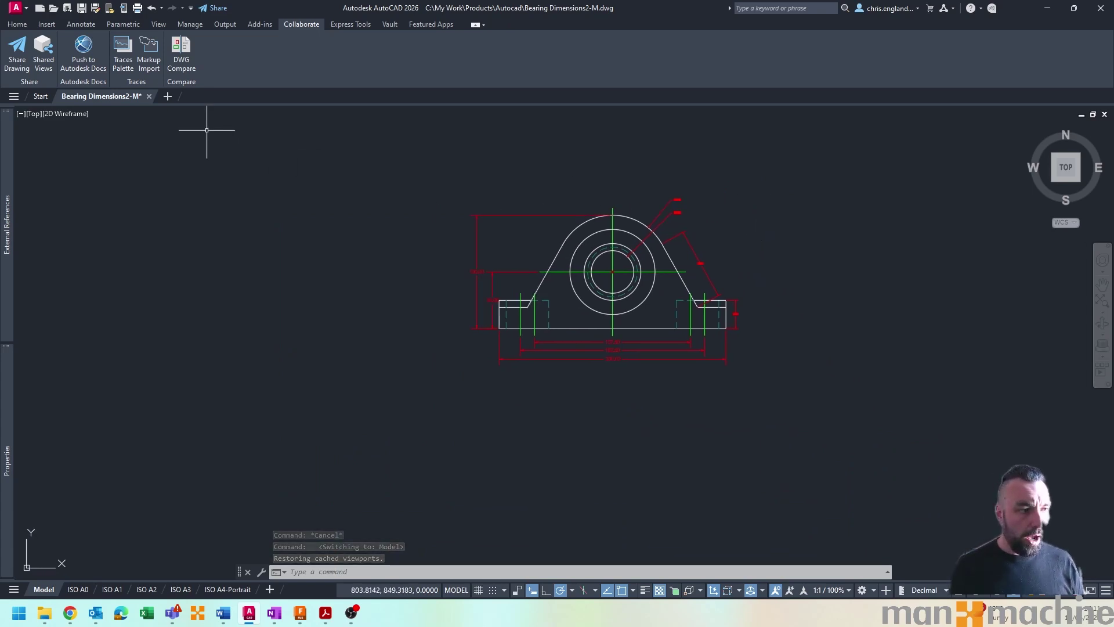
Step: Import Bearing Dimensions2-Markup.pdf as a markup in model space and accept its placement
click(147, 58)
click(492, 275)
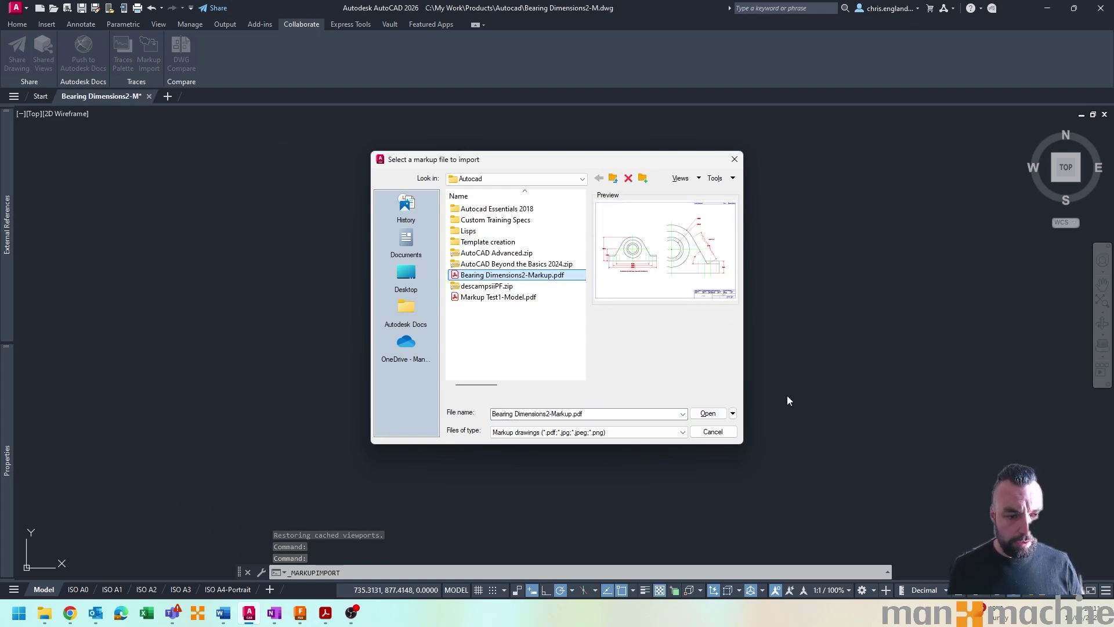
click(708, 413)
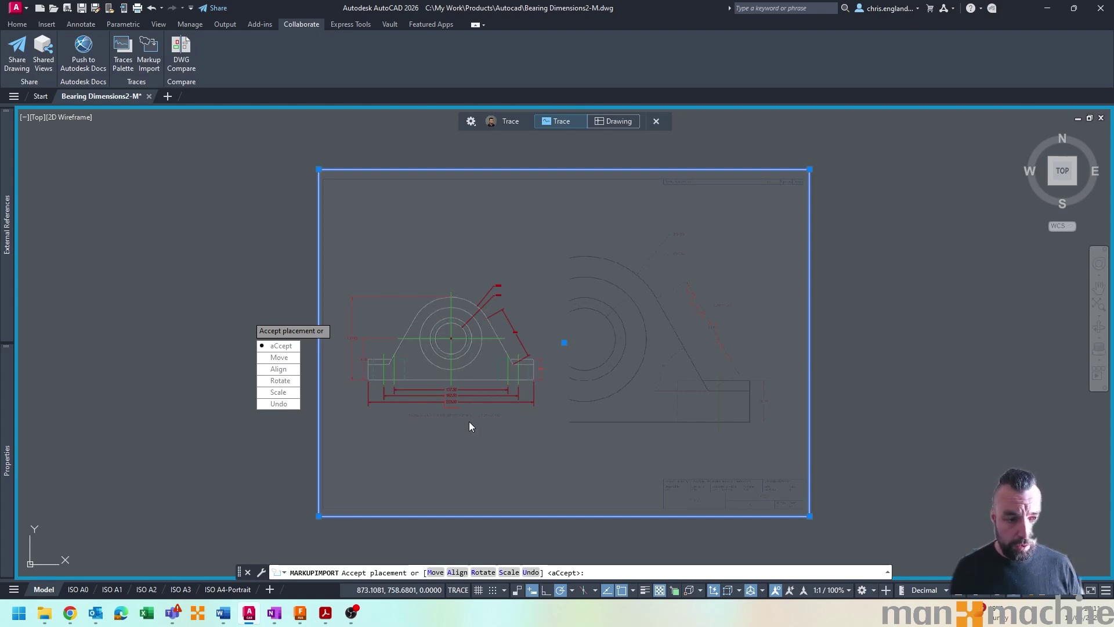
key(Return)
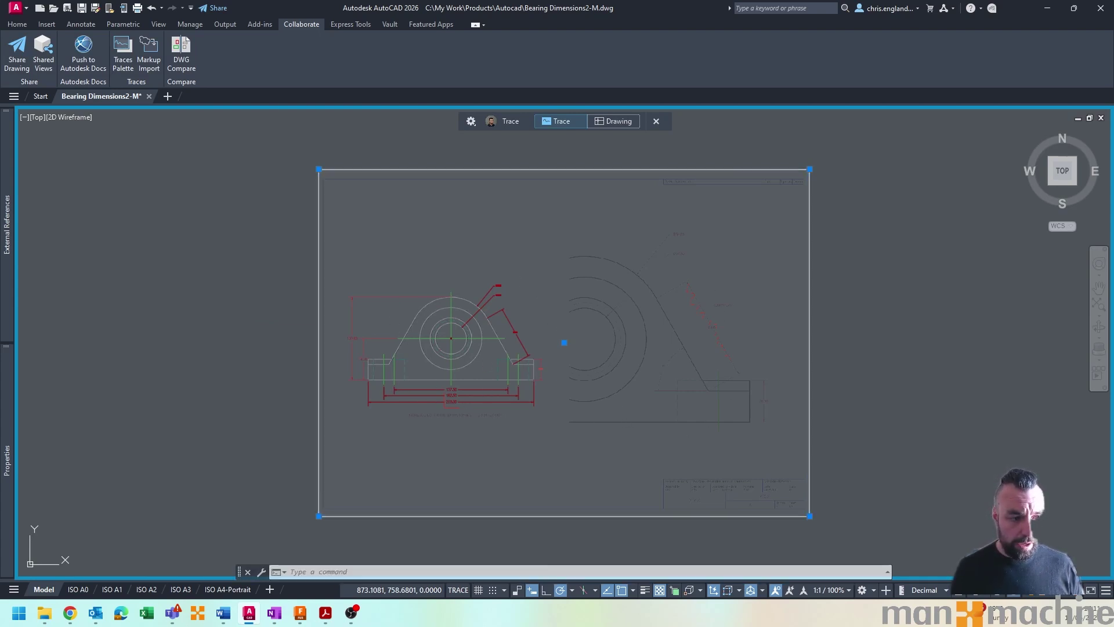
Step: Try to erase the sloping 64.04 dimension of the bearing while the trace is being edited
scroll(689, 344, down, 1)
scroll(525, 360, up, 3)
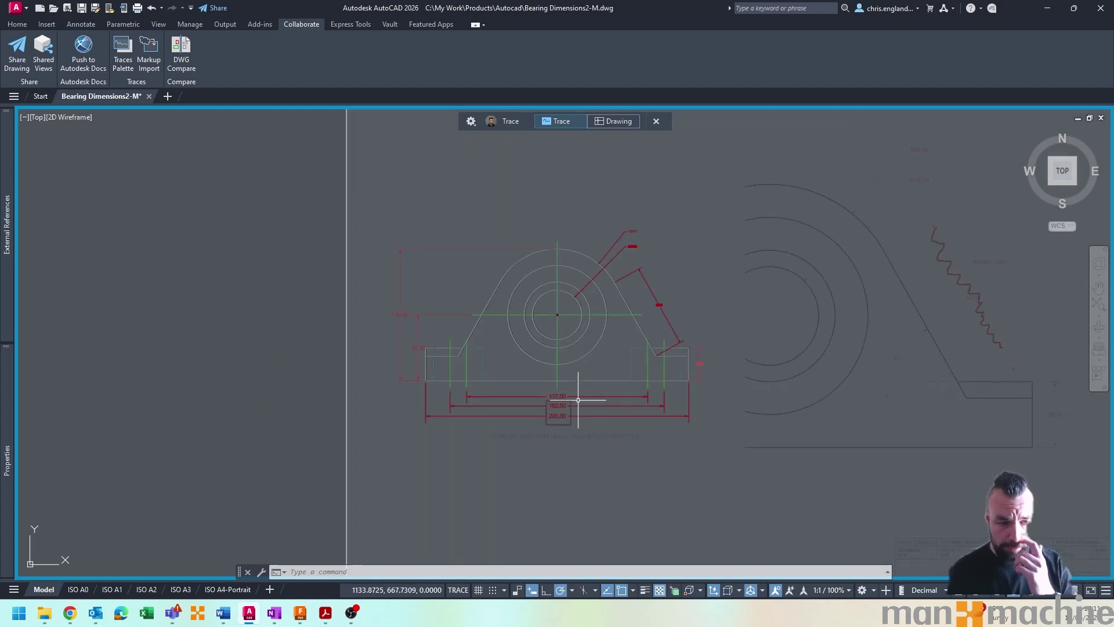
scroll(646, 321, up, 4)
scroll(646, 321, down, 3)
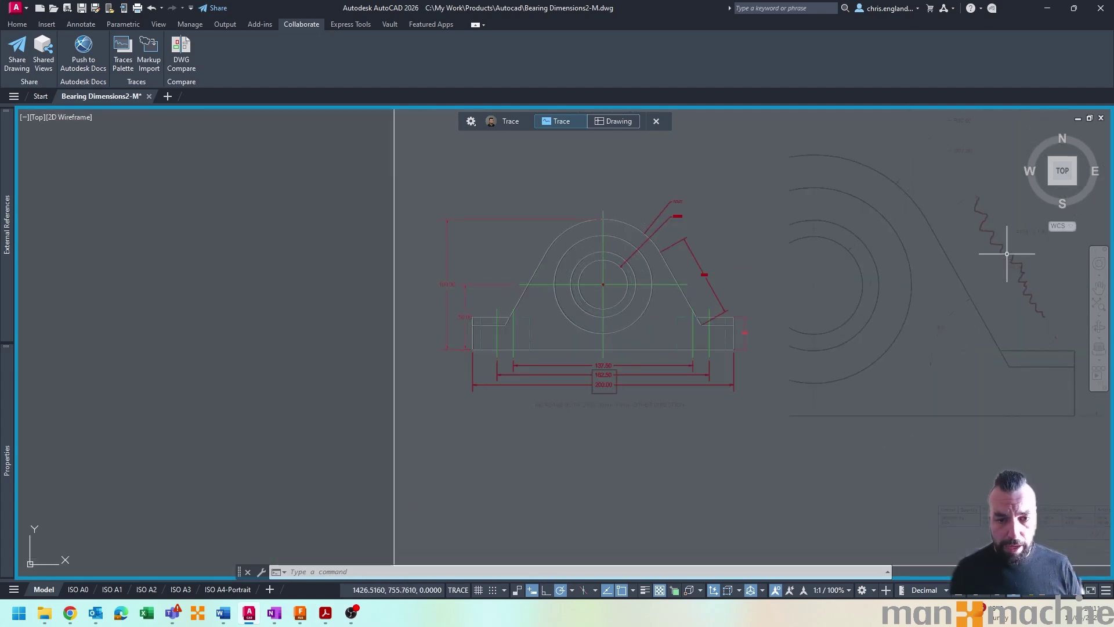
key(ctrl+z)
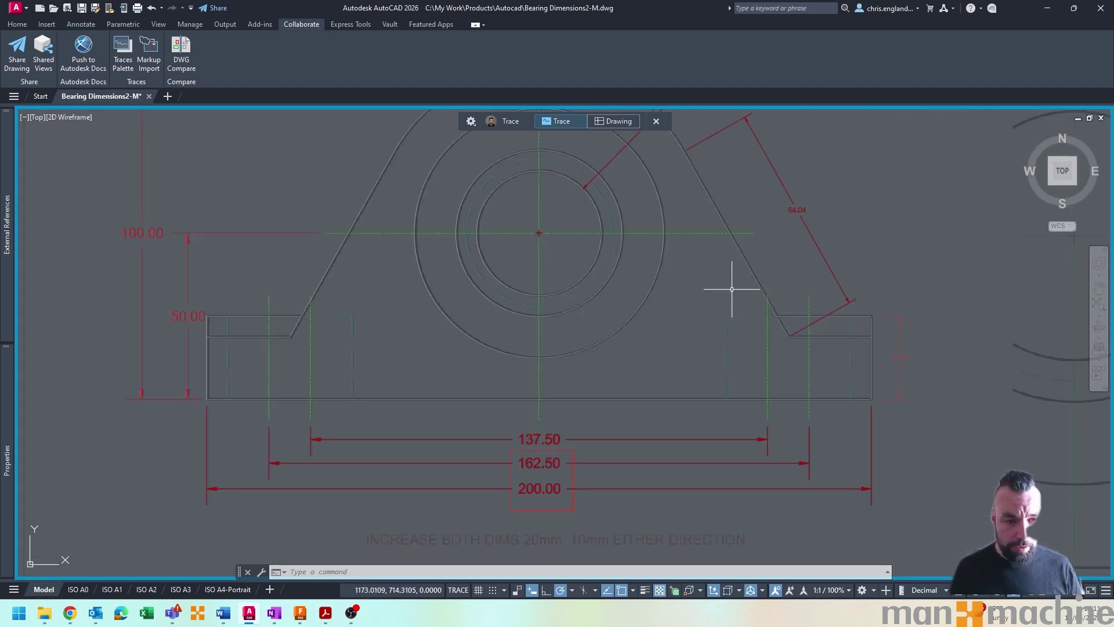
scroll(542, 253, down, 3)
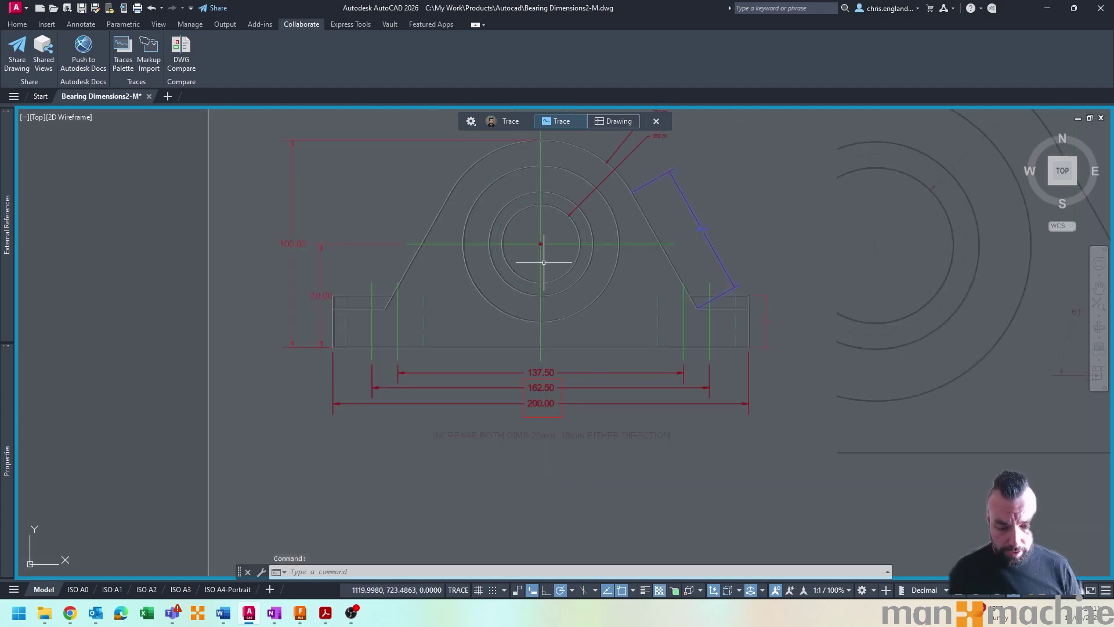
key(Delete)
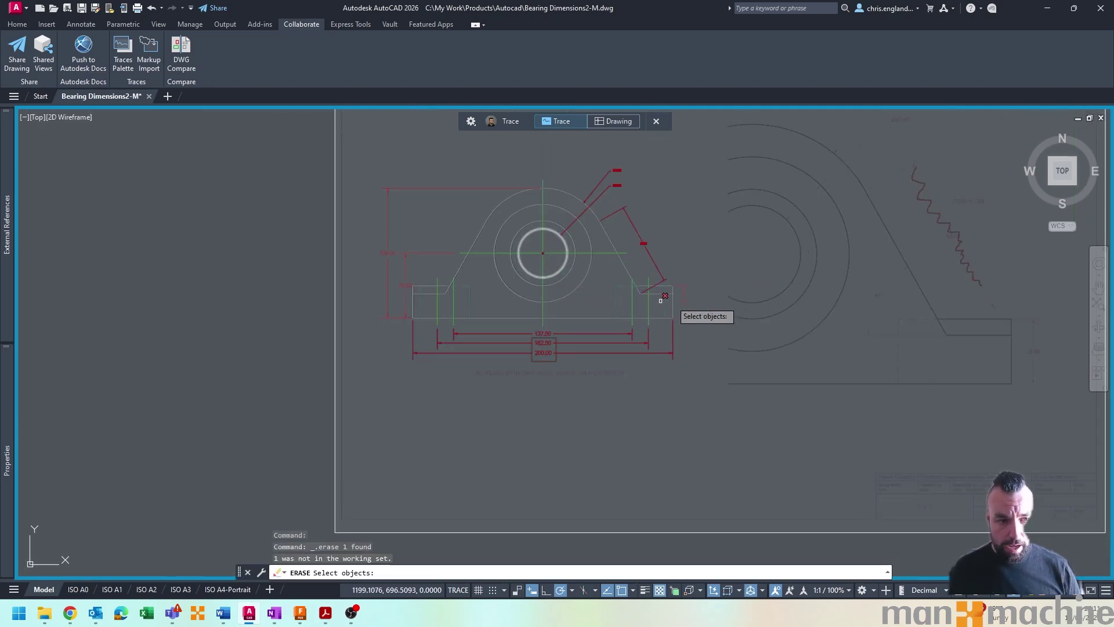
click(659, 261)
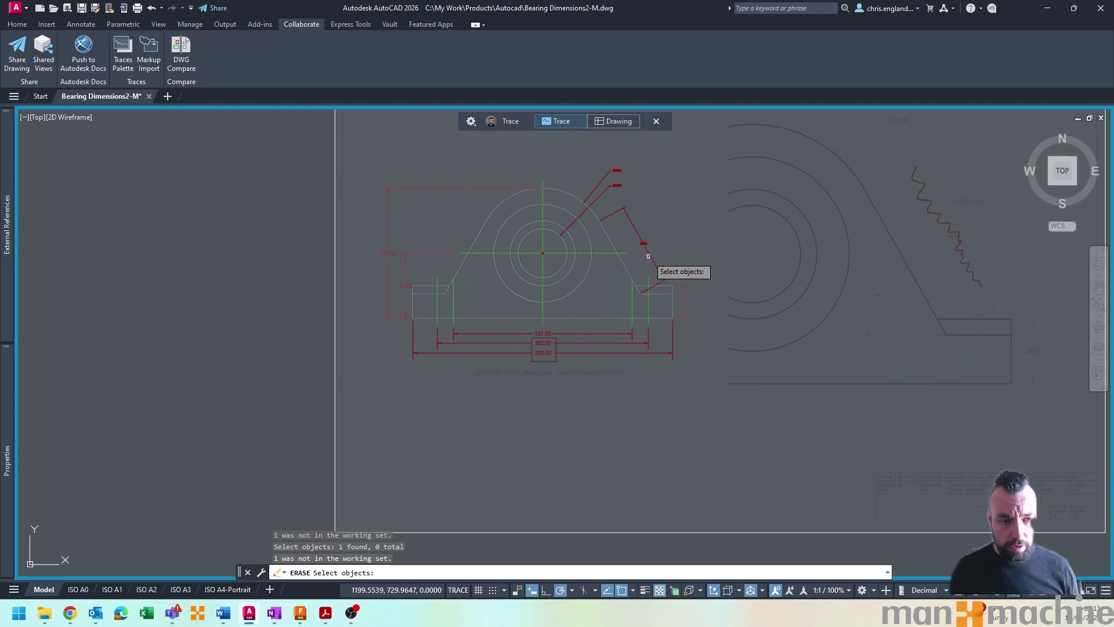
key(Return)
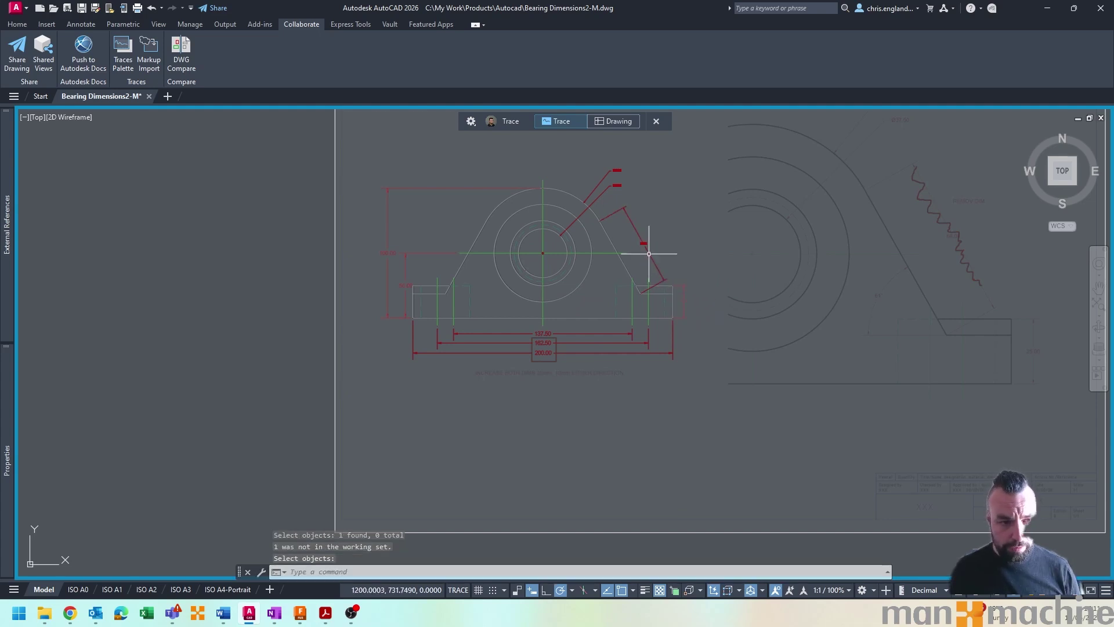
click(645, 242)
key(Delete)
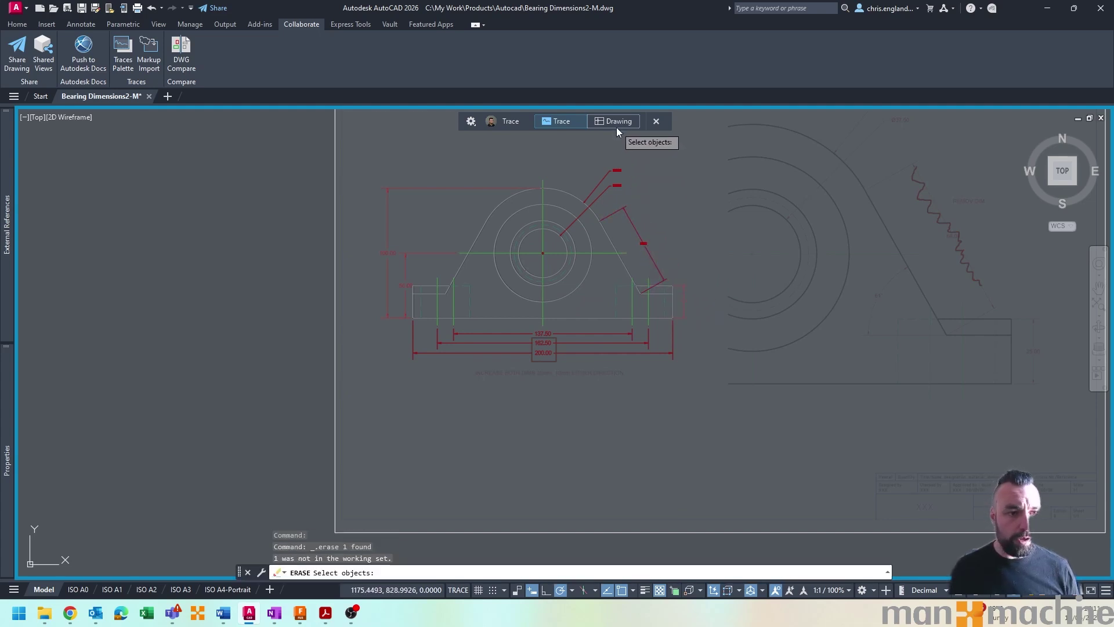
Step: Switch from editing the trace to editing the drawing and erase the sloping 64.04 dimension
click(616, 122)
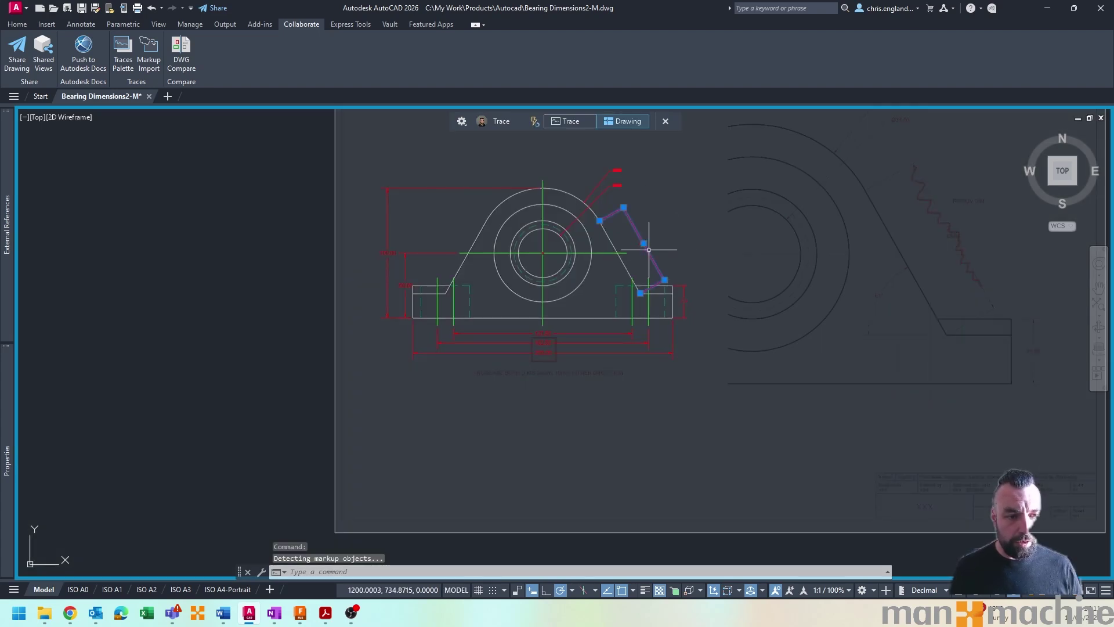
click(647, 242)
key(Delete)
scroll(503, 363, up, 5)
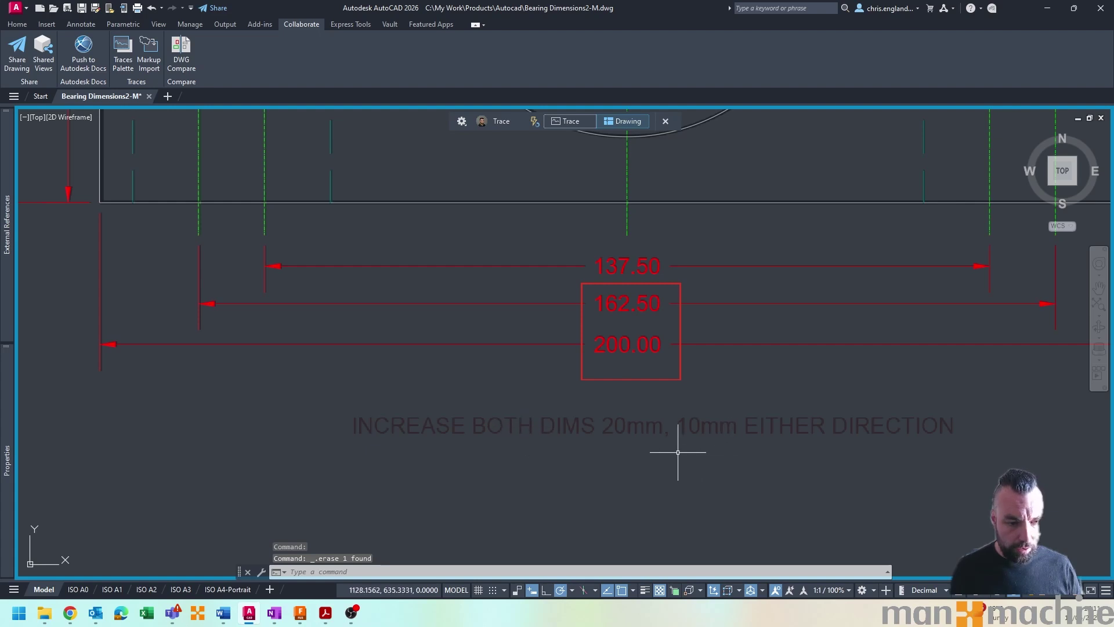
scroll(667, 451, down, 5)
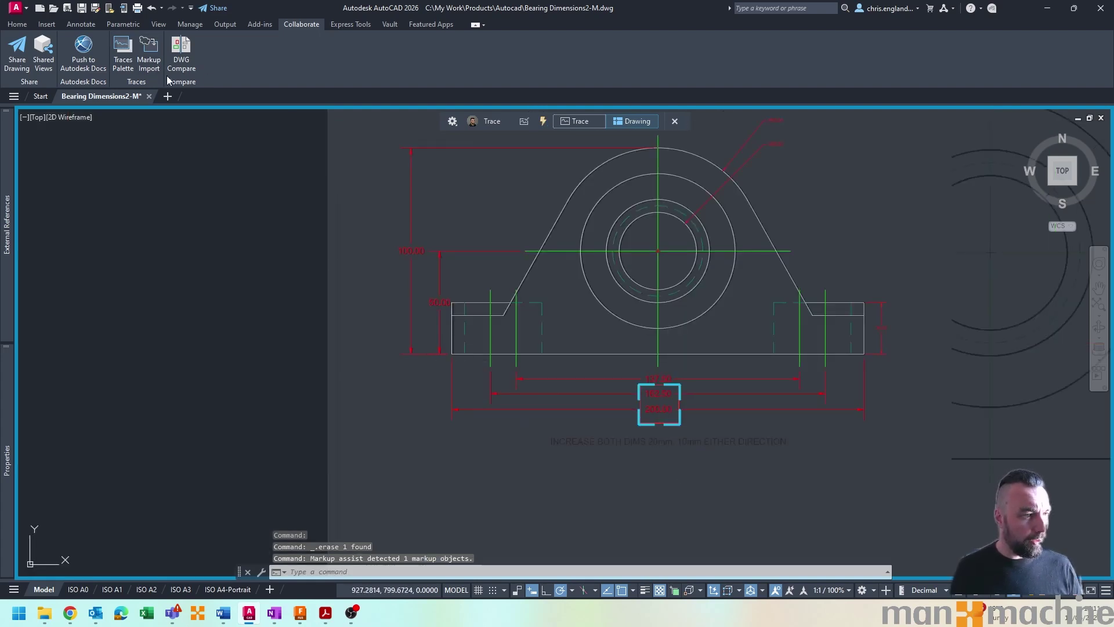
Step: Stretch the left foot of the bearing base, including its hole centreline and attached dimensions, 10 mm horizontally outward
click(47, 24)
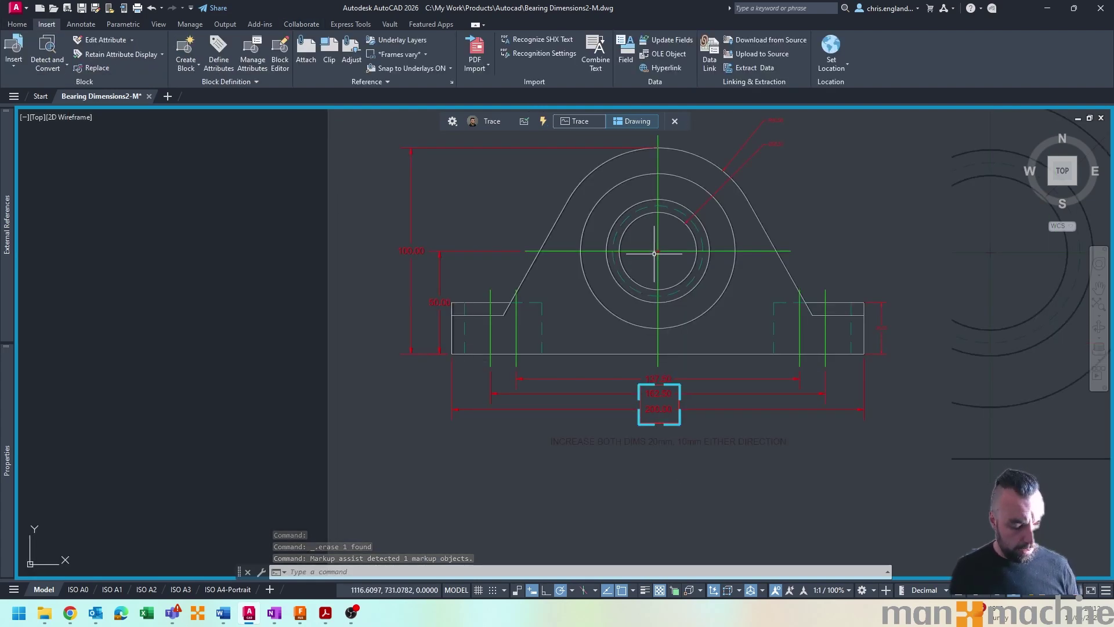
text(stretch)
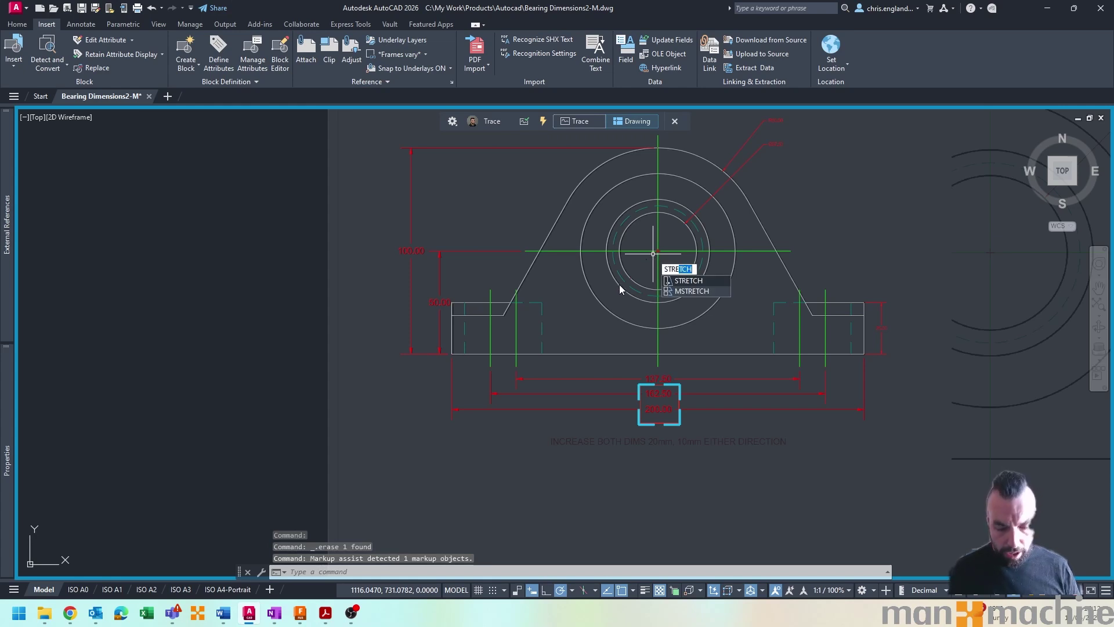
key(Return)
scroll(407, 299, up, 4)
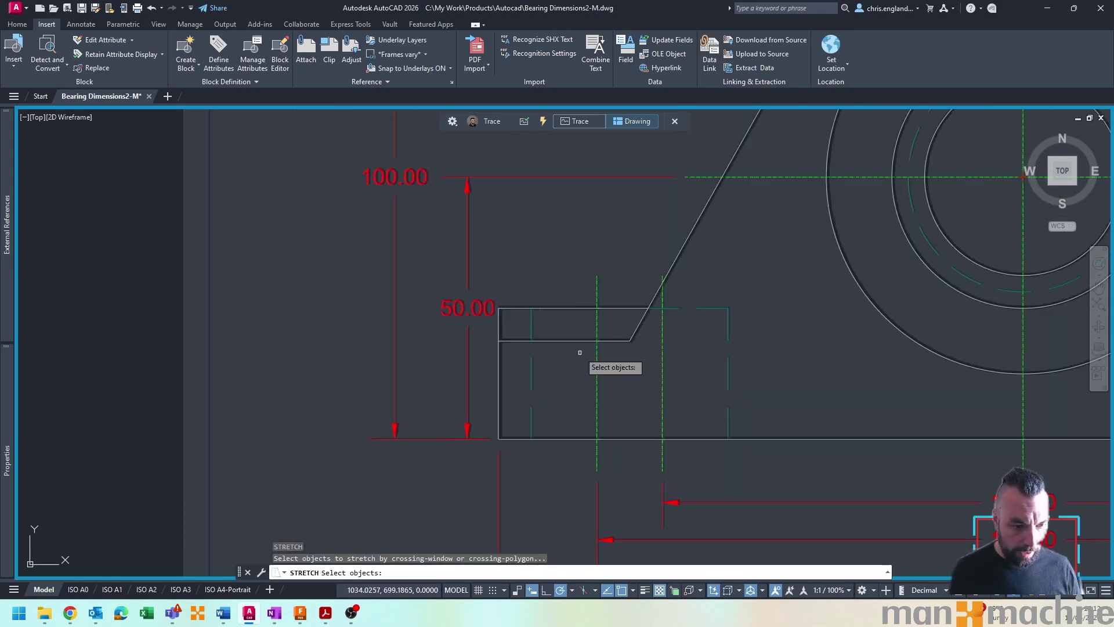
scroll(587, 366, down, 2)
click(615, 432)
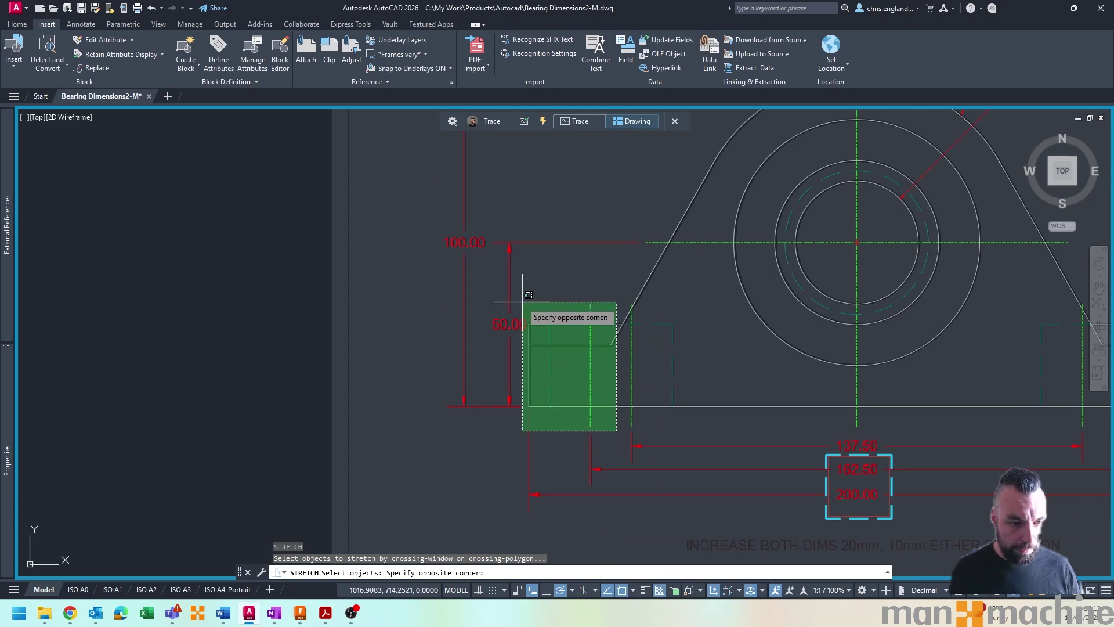
click(496, 288)
key(Return)
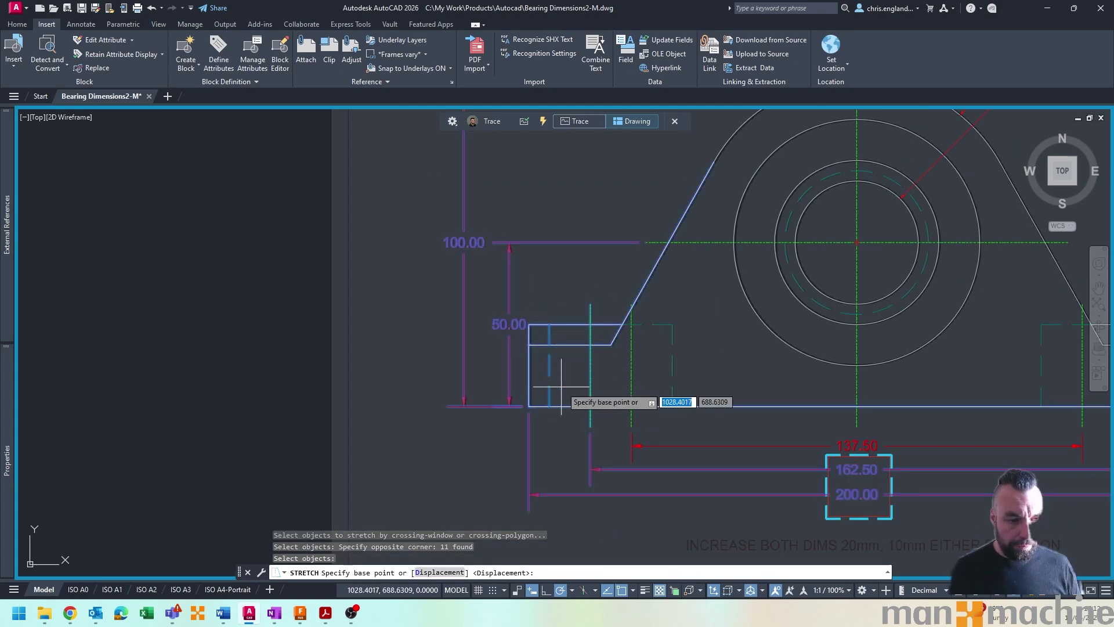
click(590, 406)
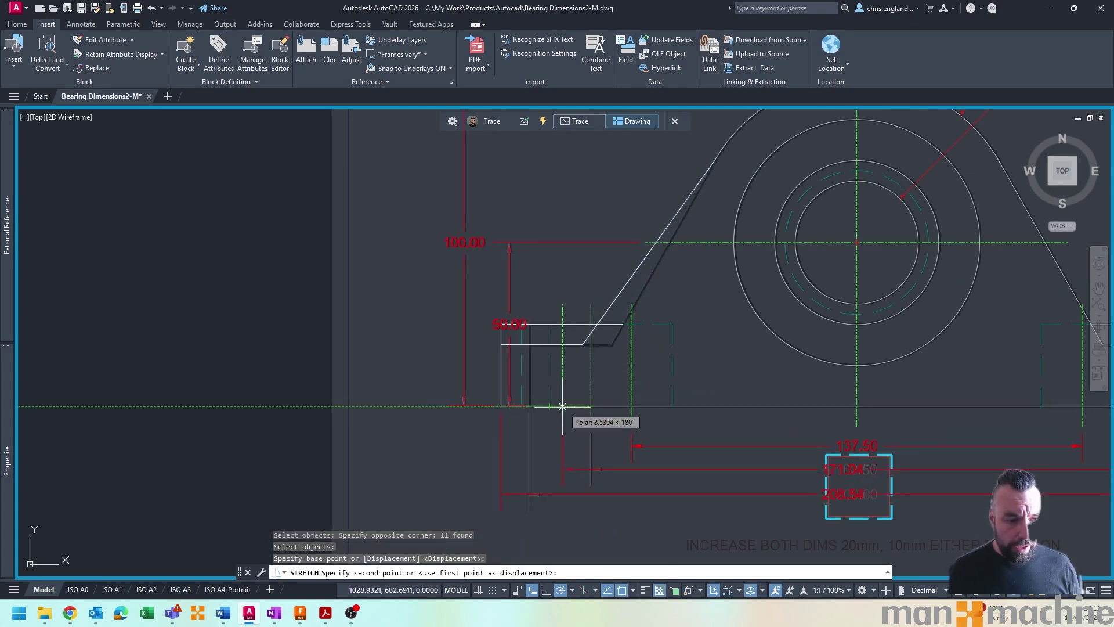
text(10)
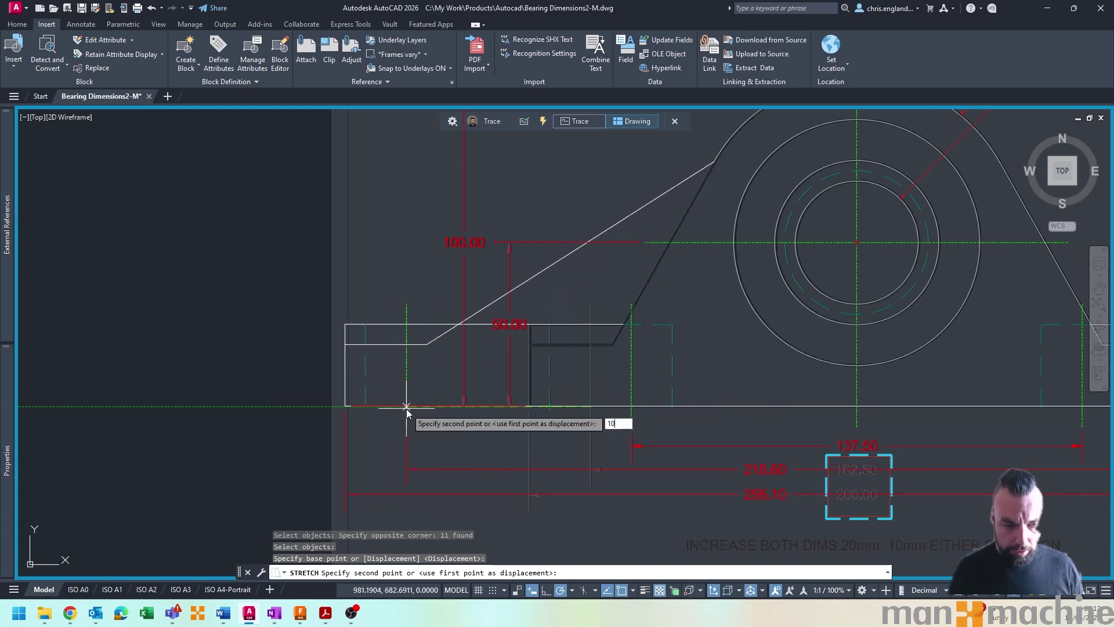
key(Return)
scroll(406, 406, down, 4)
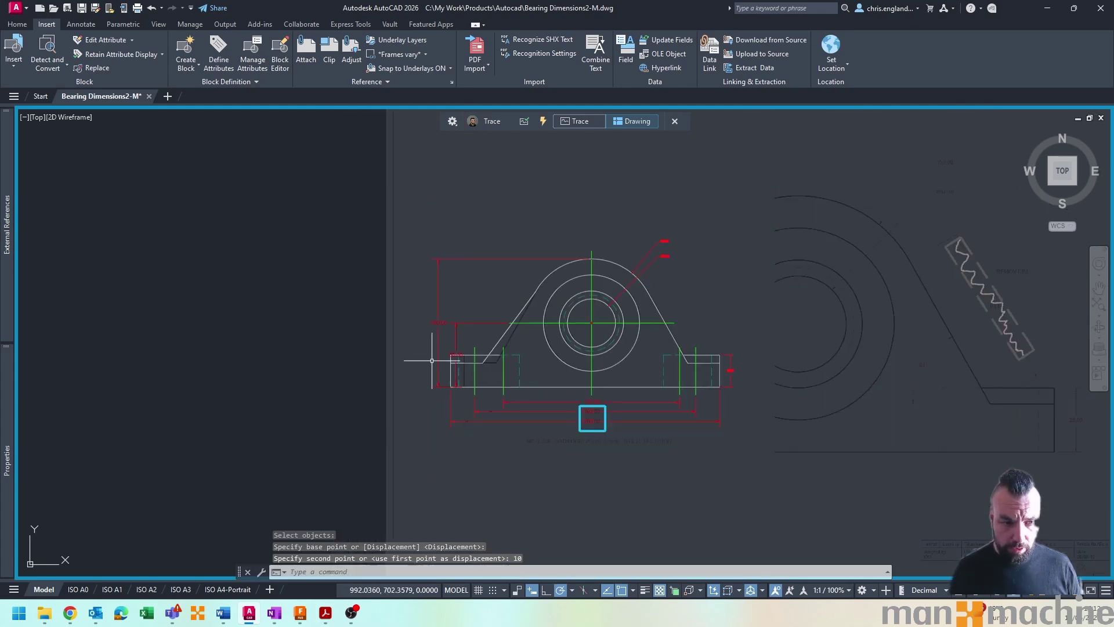
Step: Stretch the right foot of the bearing base, including its hole centreline and attached dimensions, 10 mm horizontally outward
scroll(772, 374, up, 4)
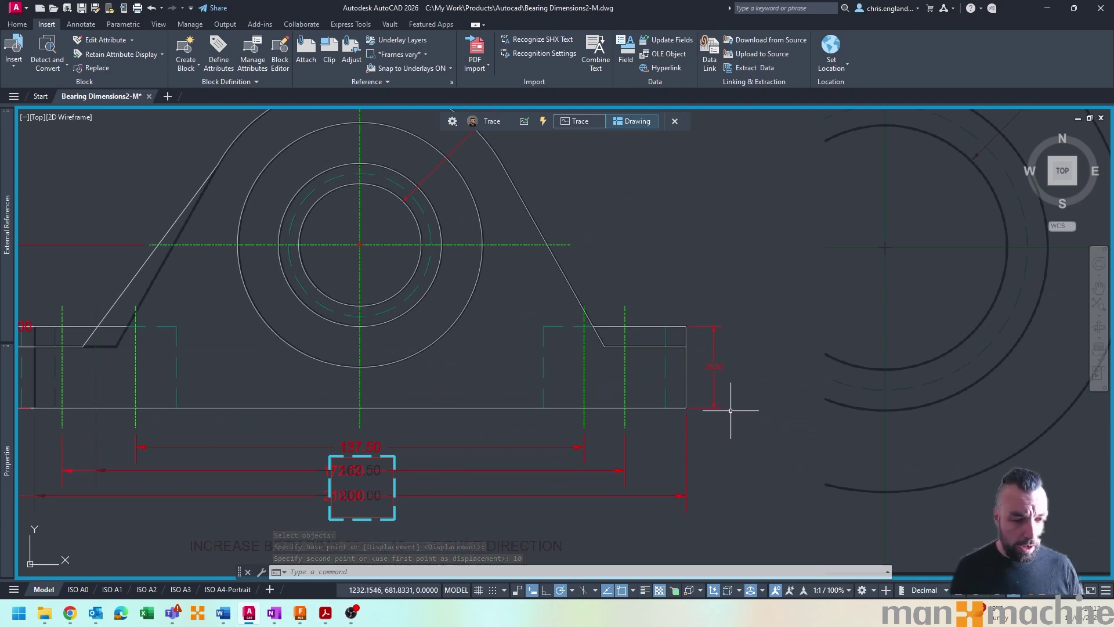
key(Return)
click(734, 429)
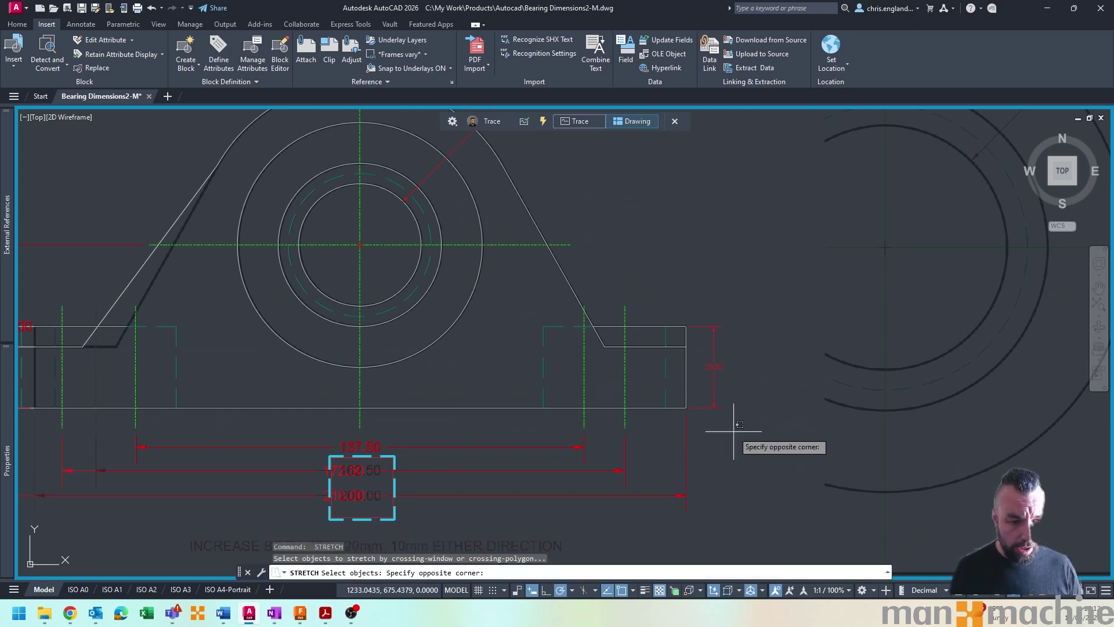
click(595, 297)
key(Return)
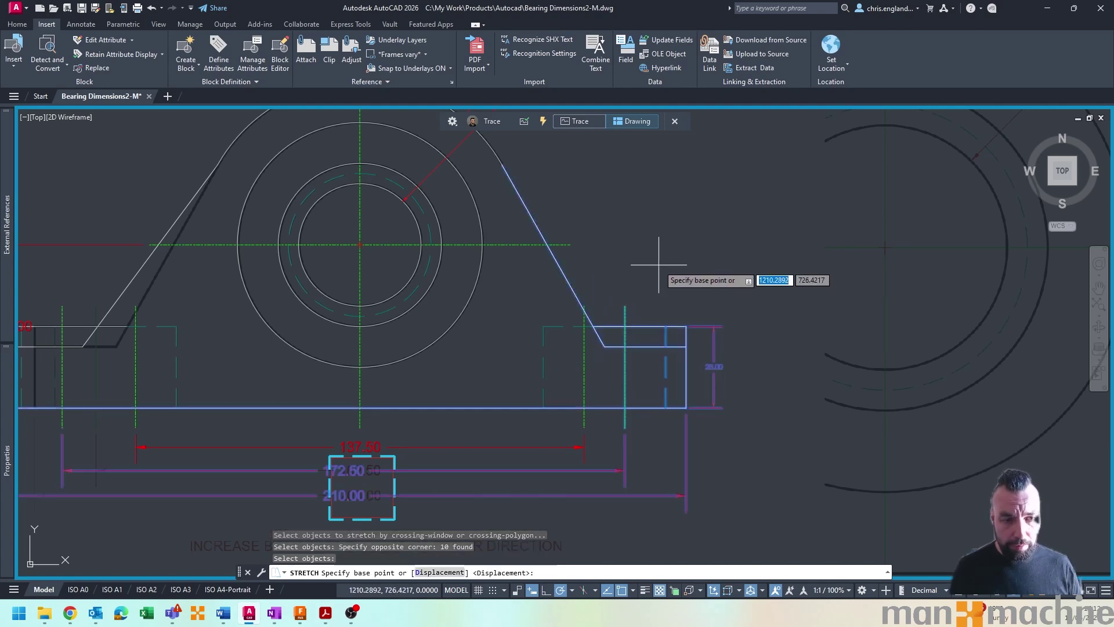
click(659, 264)
text(10)
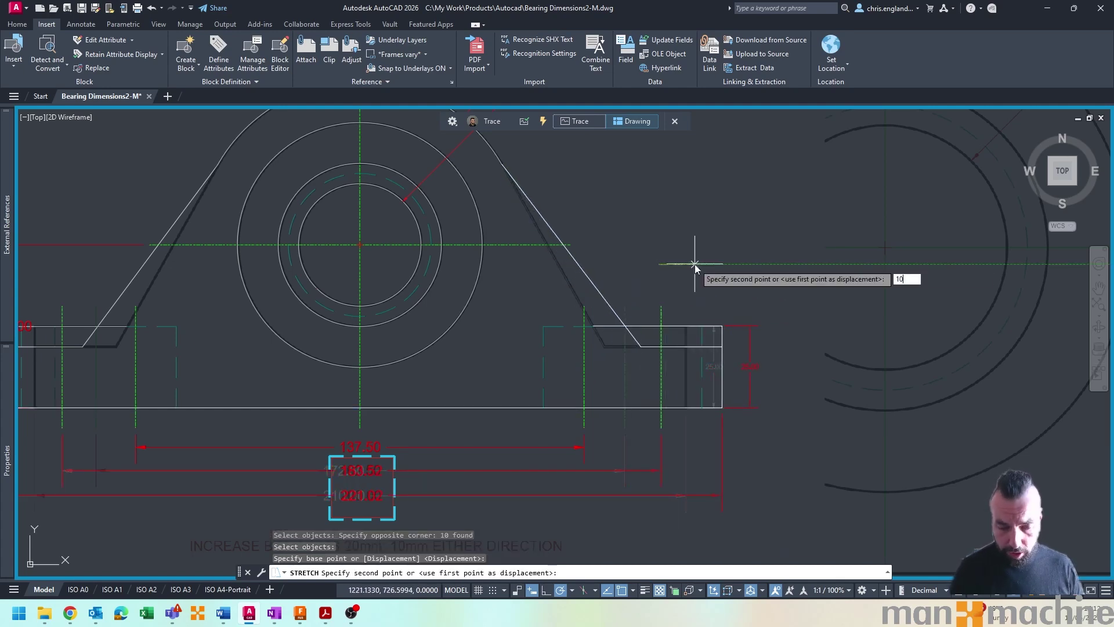
key(Return)
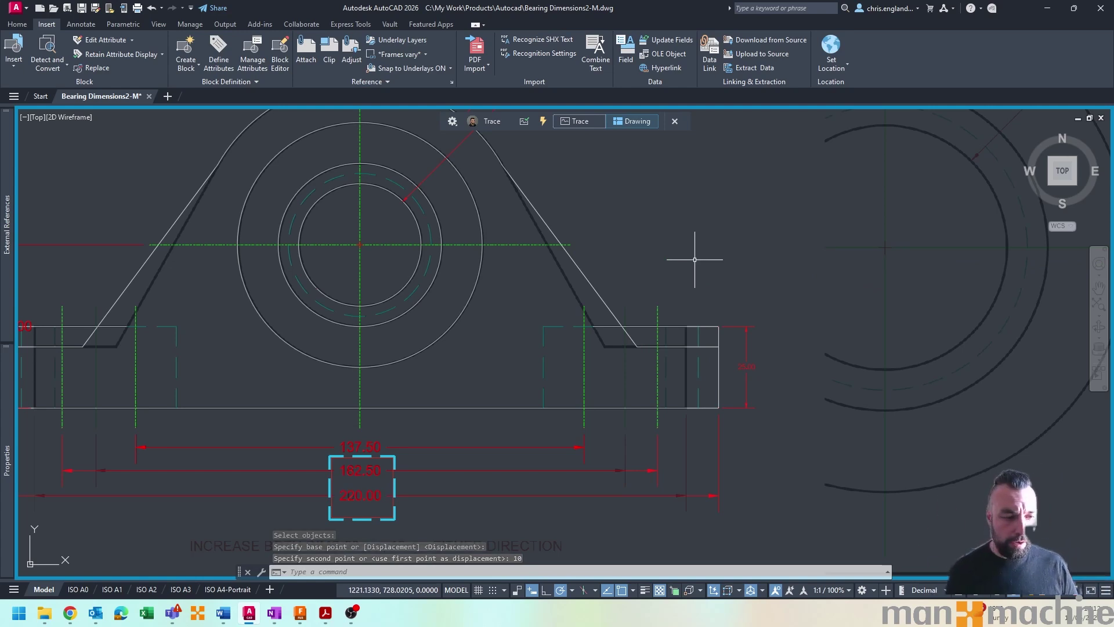
Step: Close the trace to return to the plain drawing in model space
scroll(709, 256, down, 6)
mouse_move(756, 221)
middle_down()
mouse_move(640, 277)
mouse_move(766, 313)
middle_up()
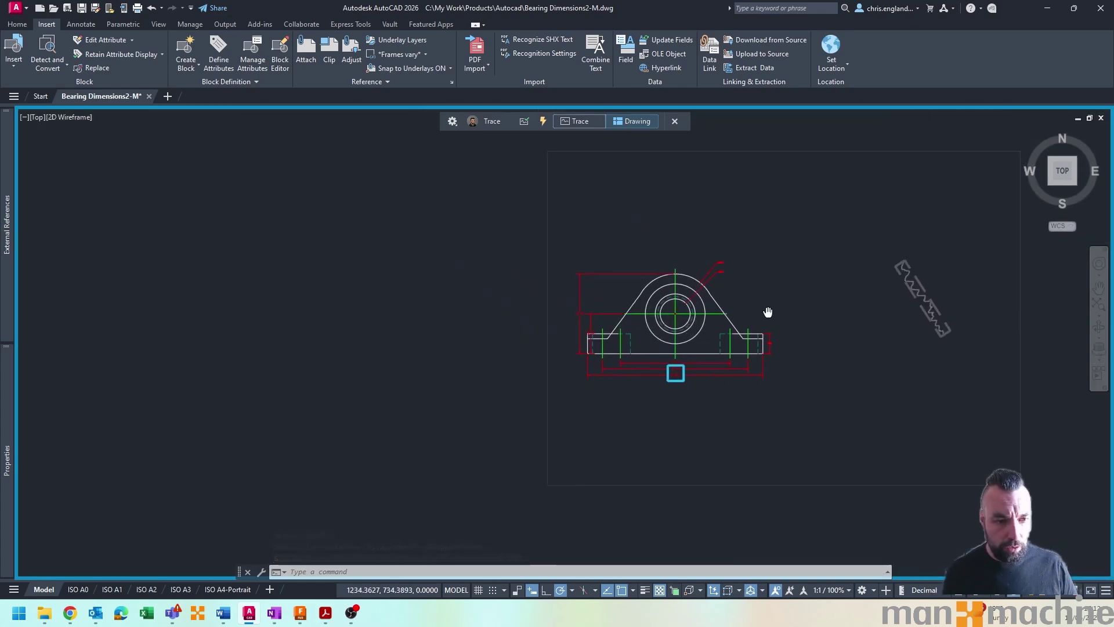
scroll(765, 316, up, 2)
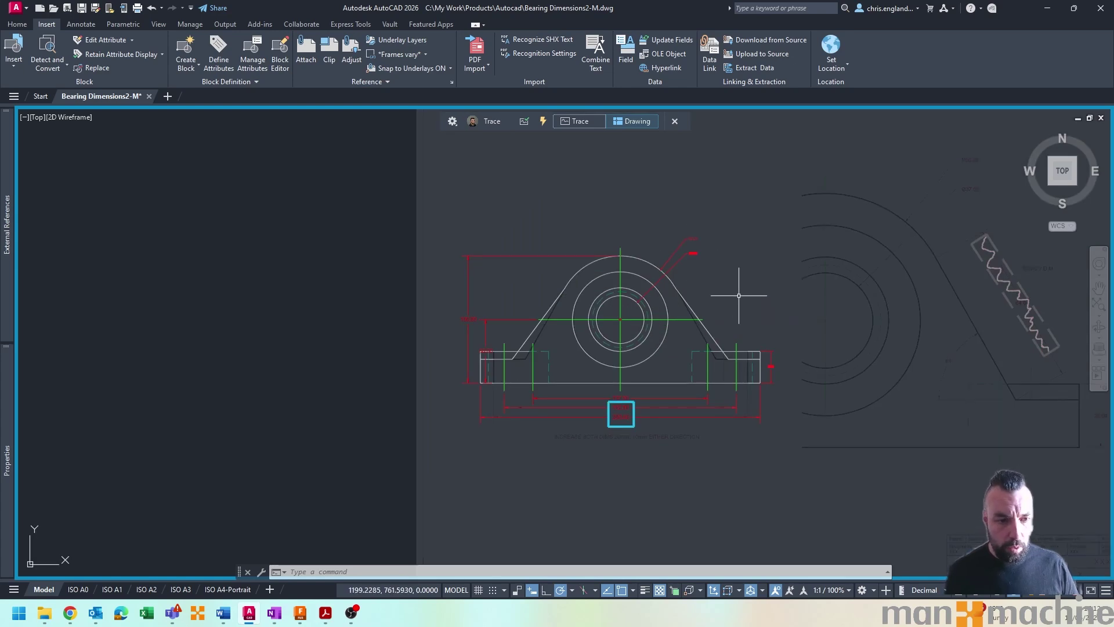
click(674, 122)
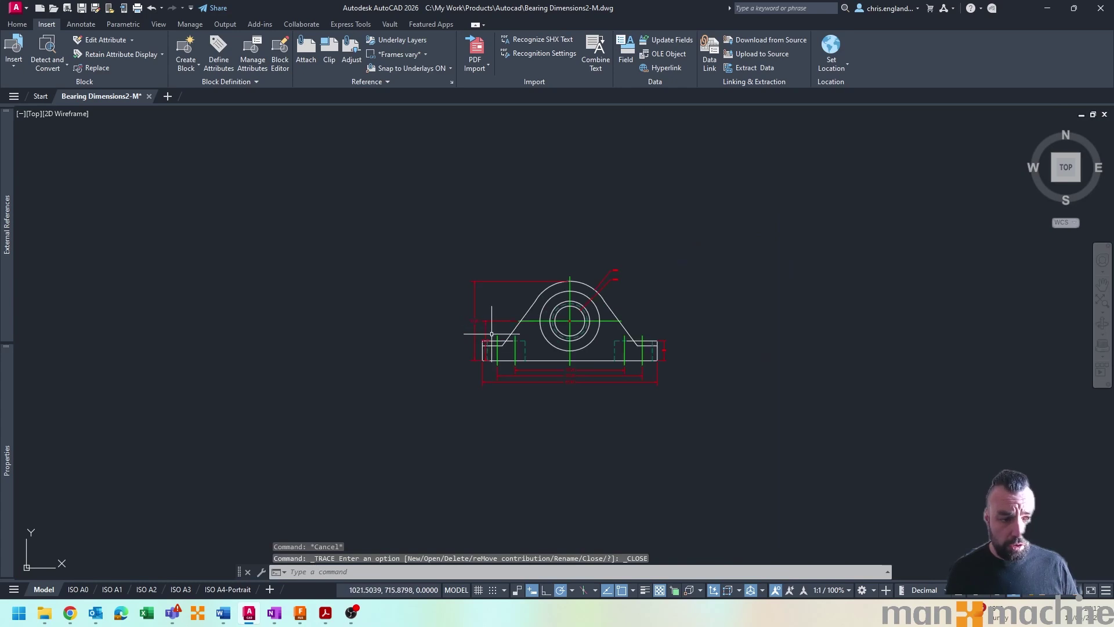
Step: Move the 100.00 and 50.00 height dimensions farther left so both stand clear of the widened base
scroll(481, 319, up, 3)
click(448, 304)
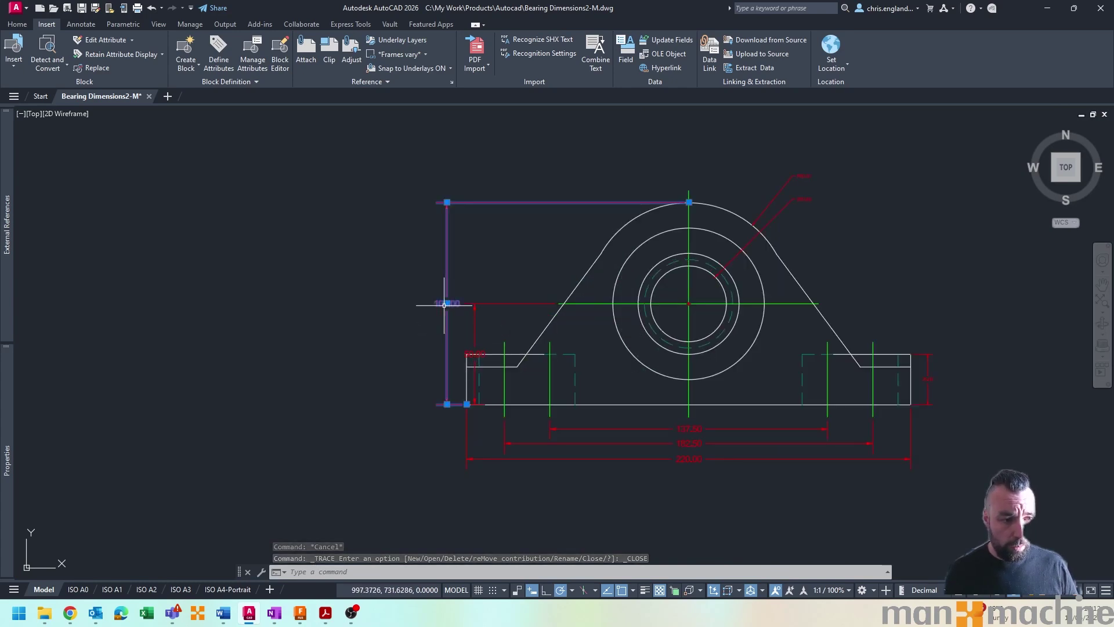
click(447, 304)
click(411, 303)
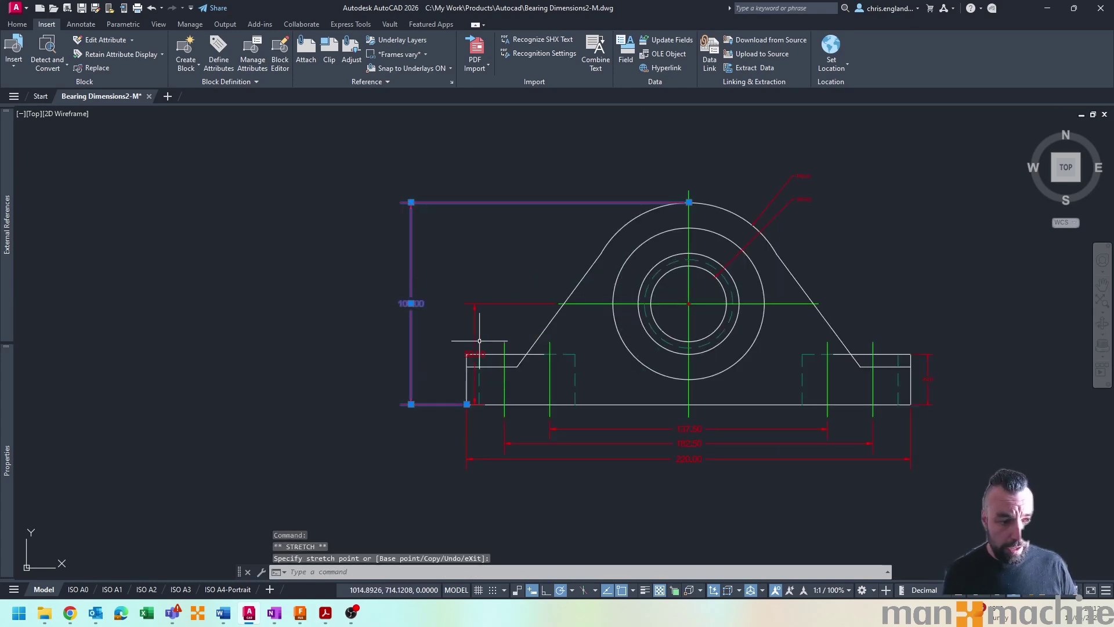
click(465, 302)
click(455, 348)
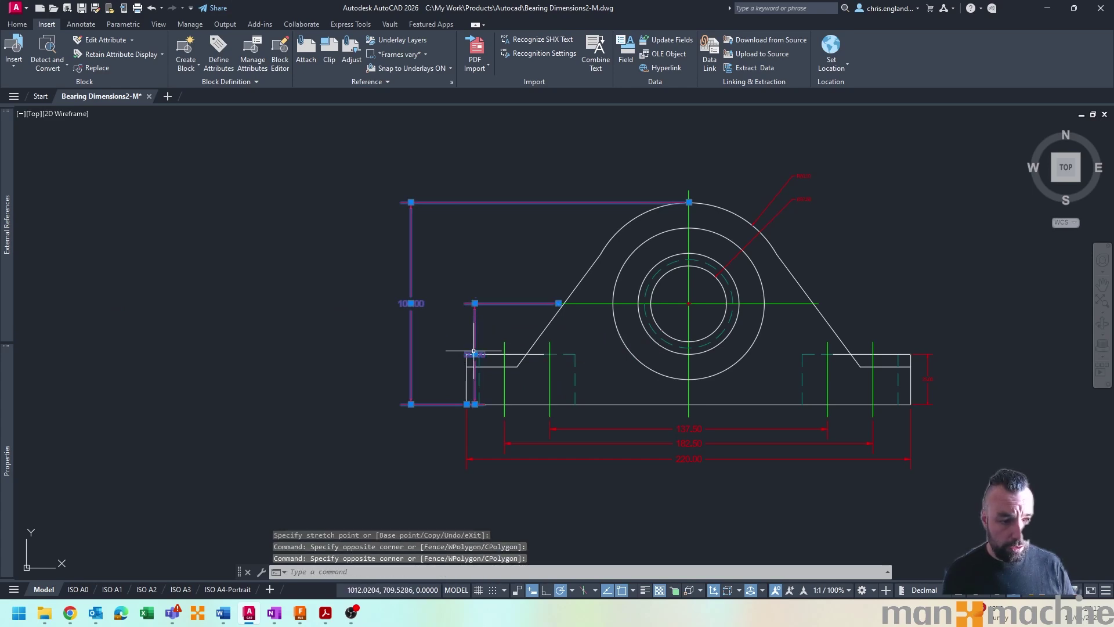
click(475, 354)
click(443, 354)
key(Escape)
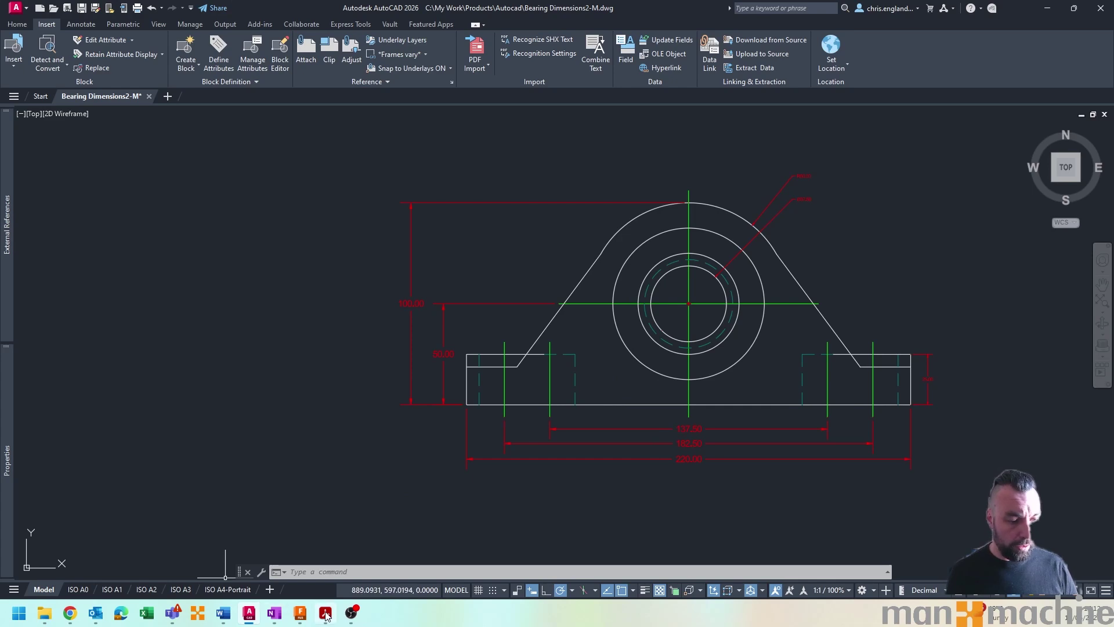
Step: Switch to Fusion and view the Generate_GE Bracket v2 generative study
mouse_move(325, 607)
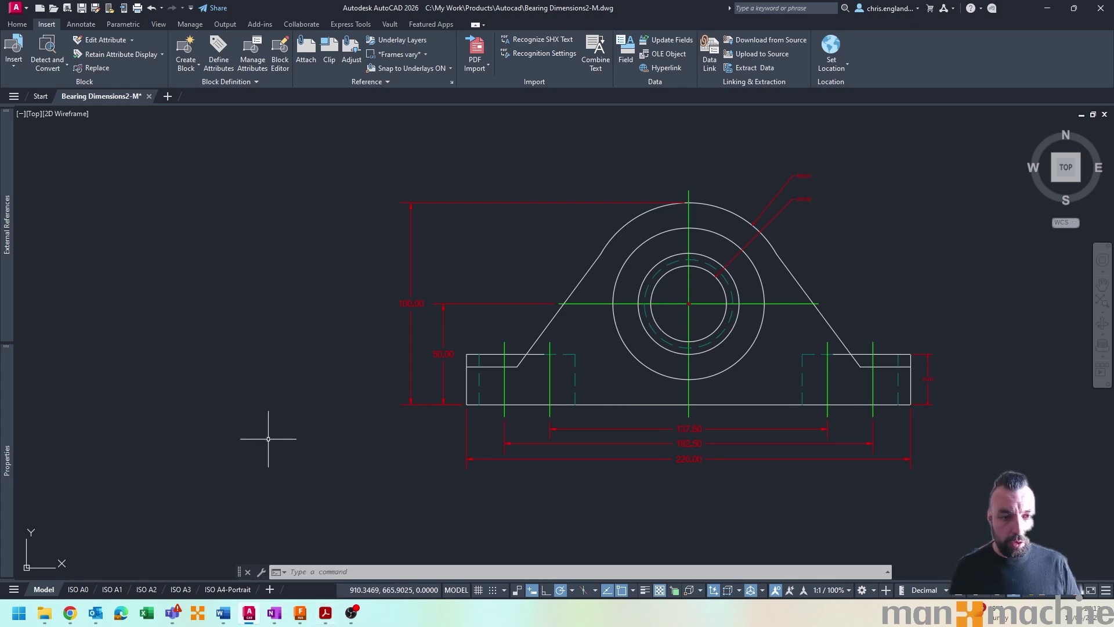
click(301, 614)
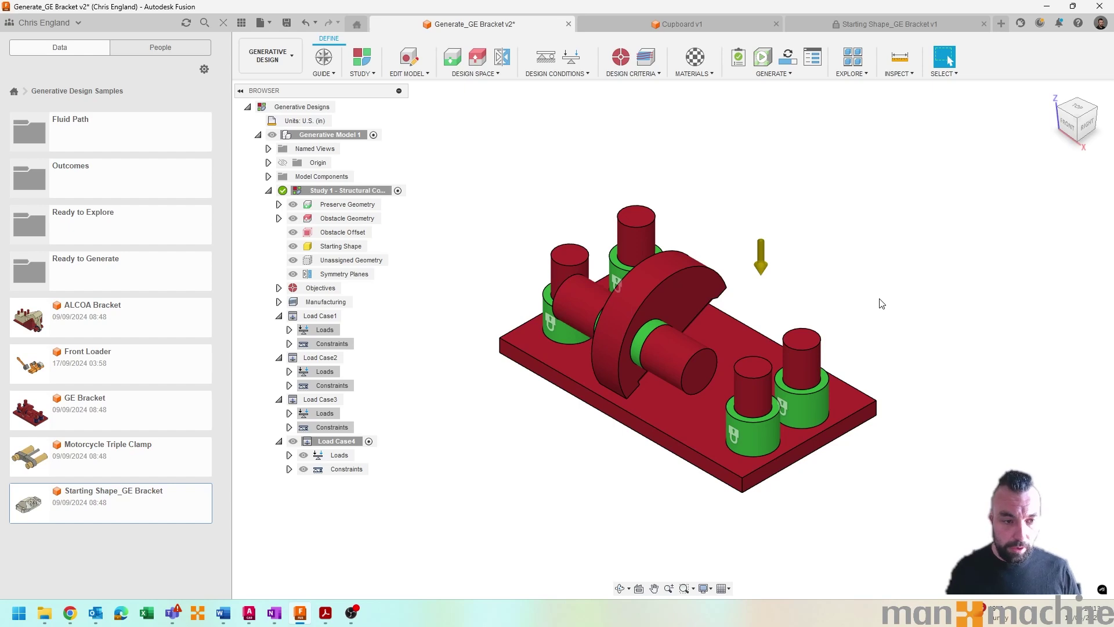
middle_drag(883, 306, 871, 312)
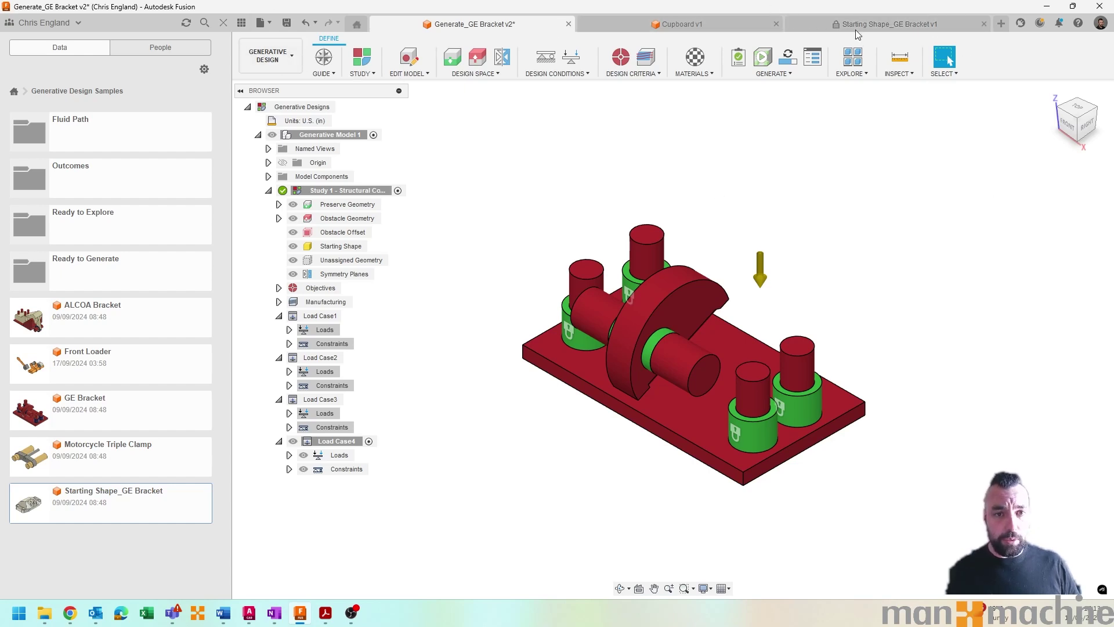
Step: Show the Starting Shape_GE Bracket v1 design and reopen the Generative Design Samples from the list of all projects
click(886, 25)
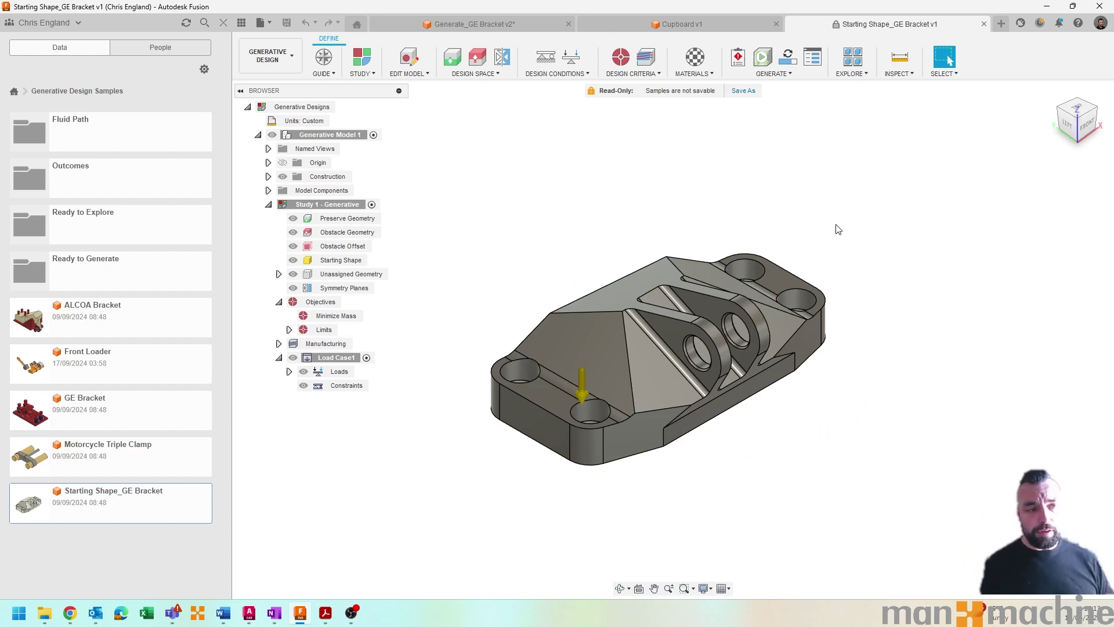
click(14, 93)
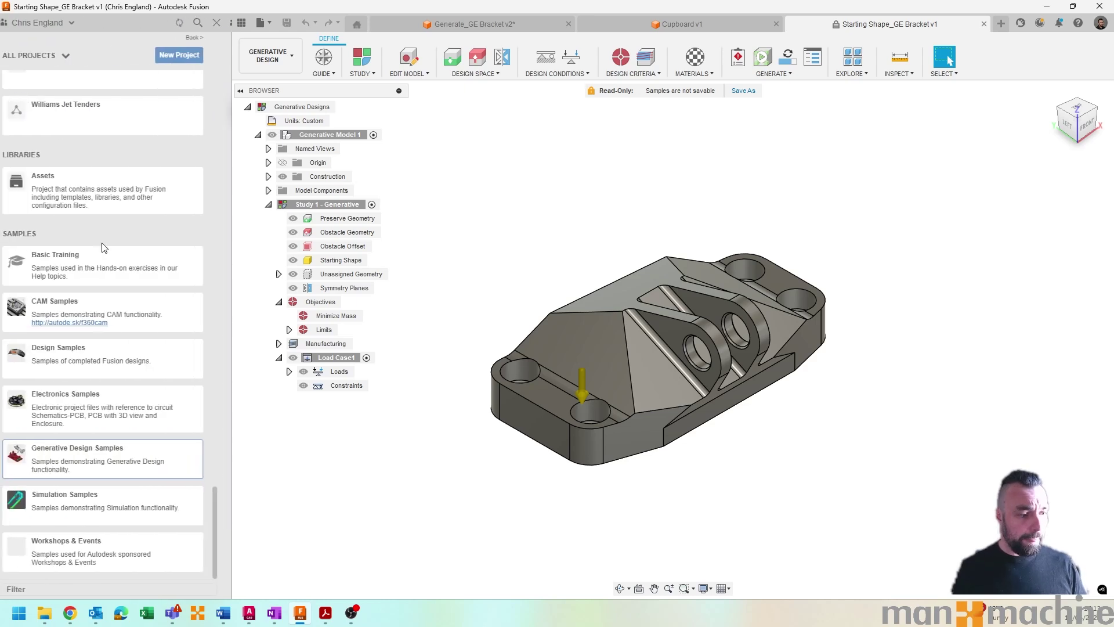
click(116, 464)
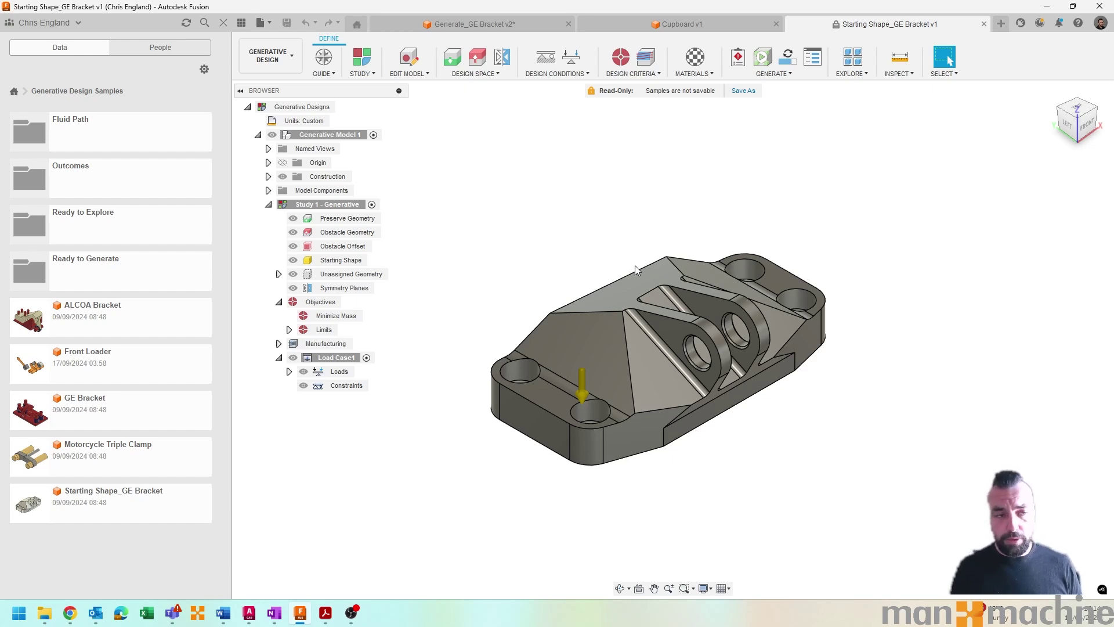
Step: Return to the Generate_GE Bracket v2 design, expand the loads of Load Case3 to inspect them, and collapse Load Case4
click(486, 23)
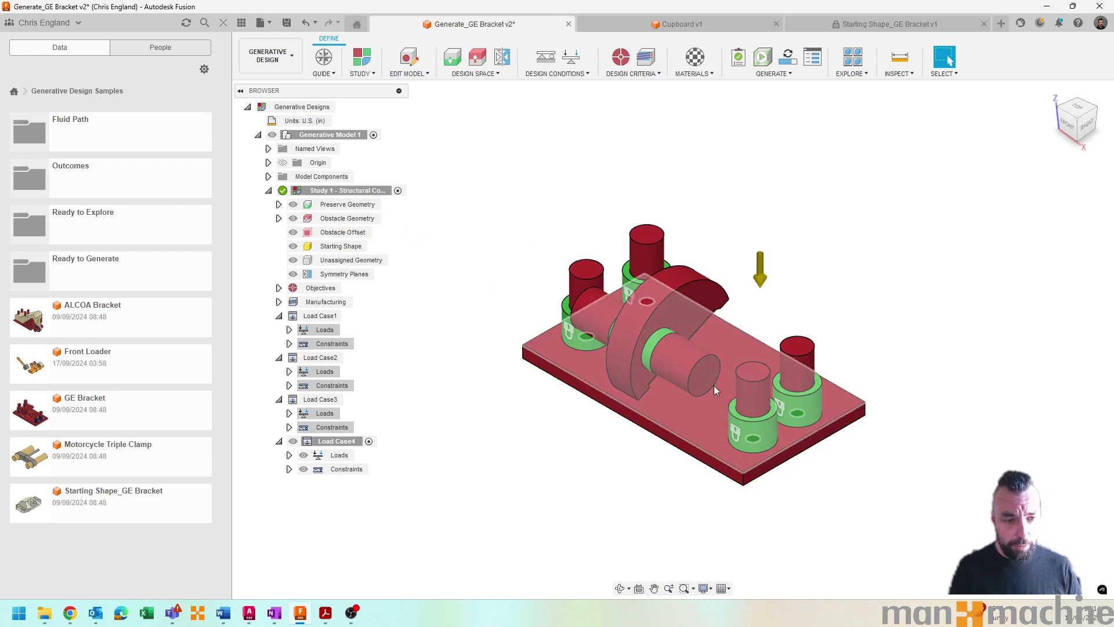
scroll(674, 352, up, 1)
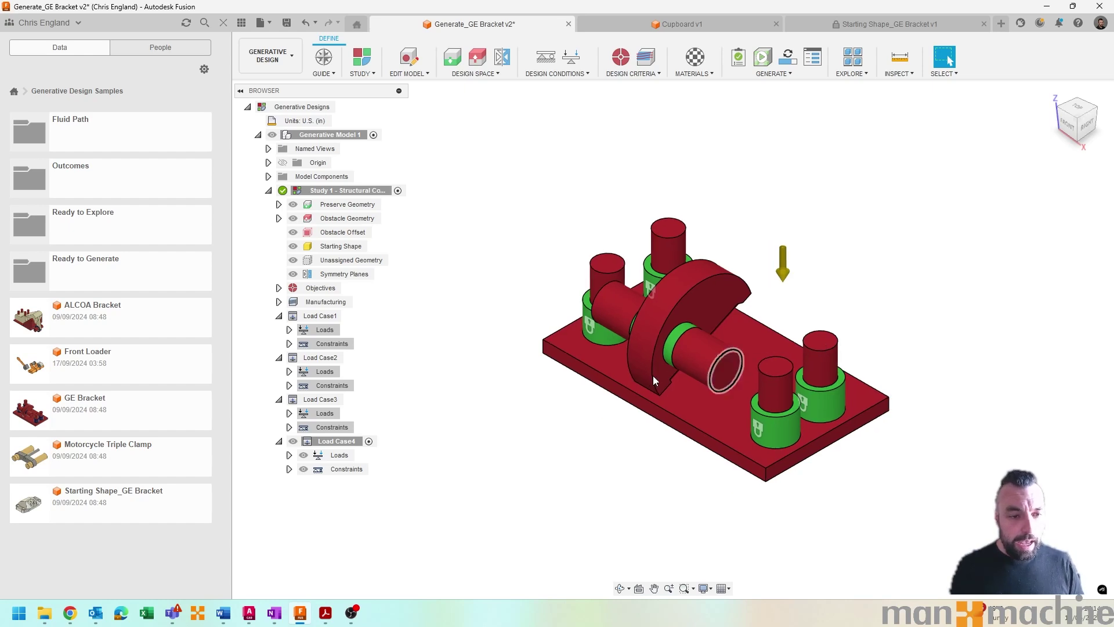
shift+middle_drag(497, 456, 513, 415)
click(290, 413)
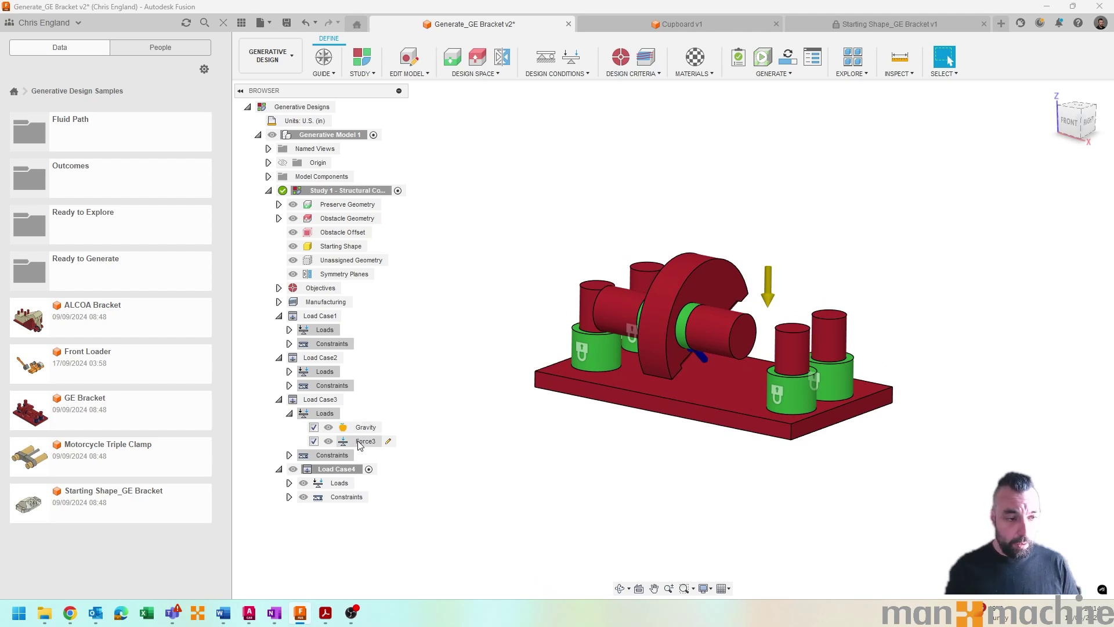
shift+middle_drag(554, 480, 545, 515)
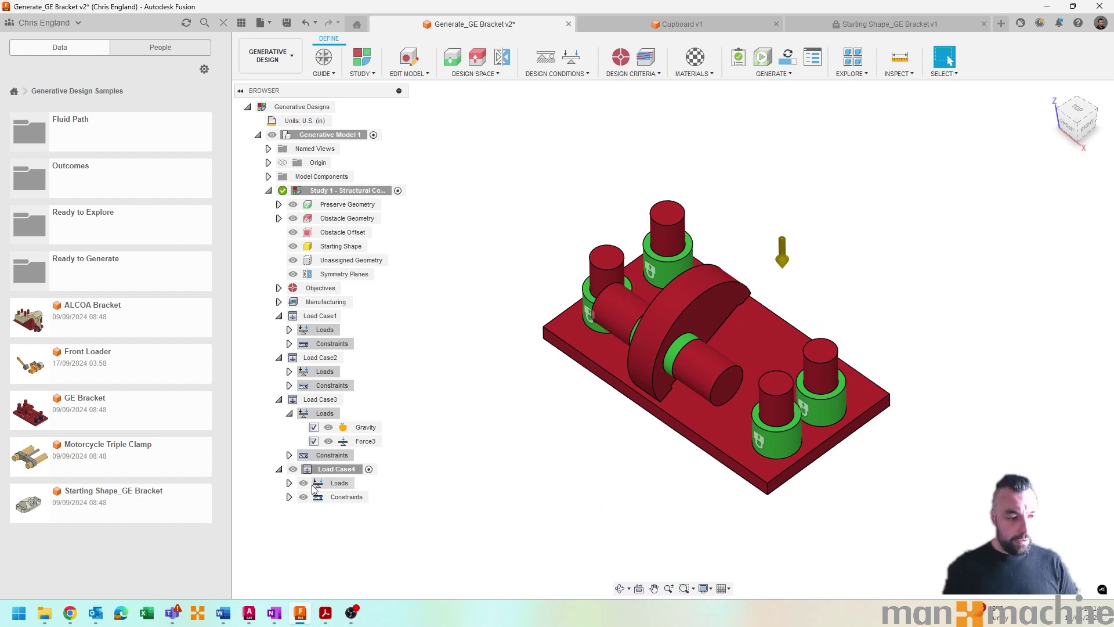
click(279, 469)
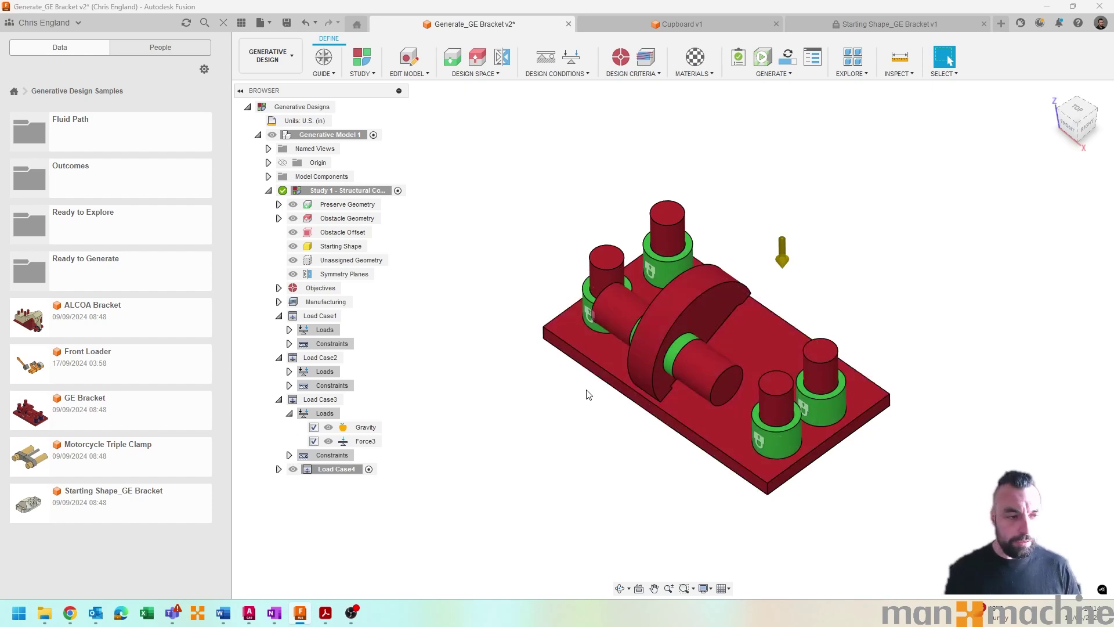
middle_drag(589, 390, 612, 397)
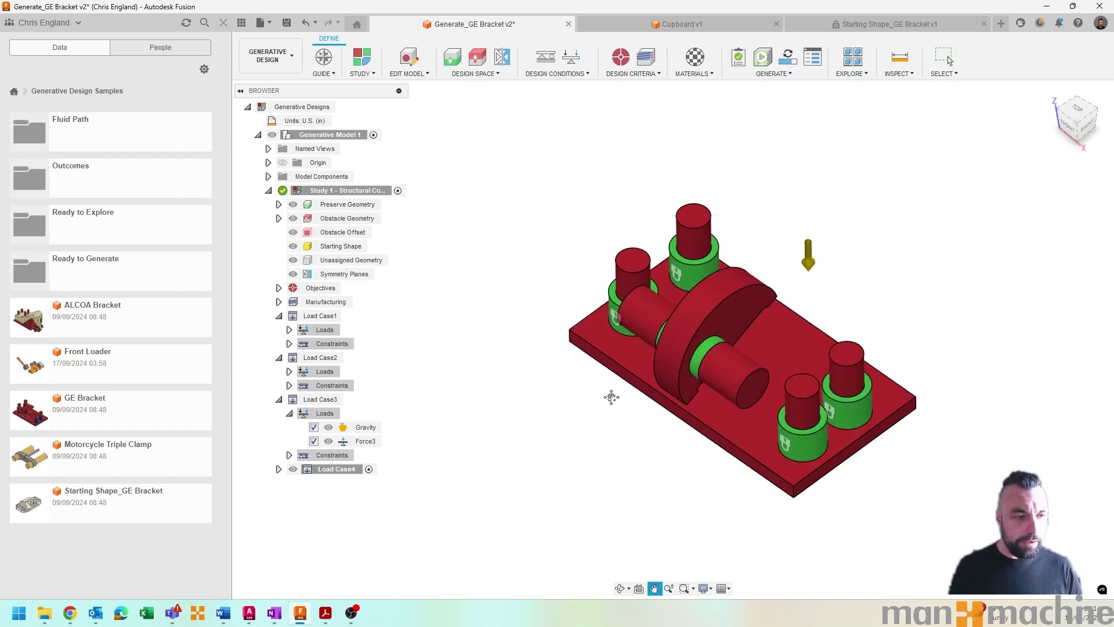
Step: Expand the study's objectives and limits to review its design criteria, and read the description of the Pre-check command
click(279, 289)
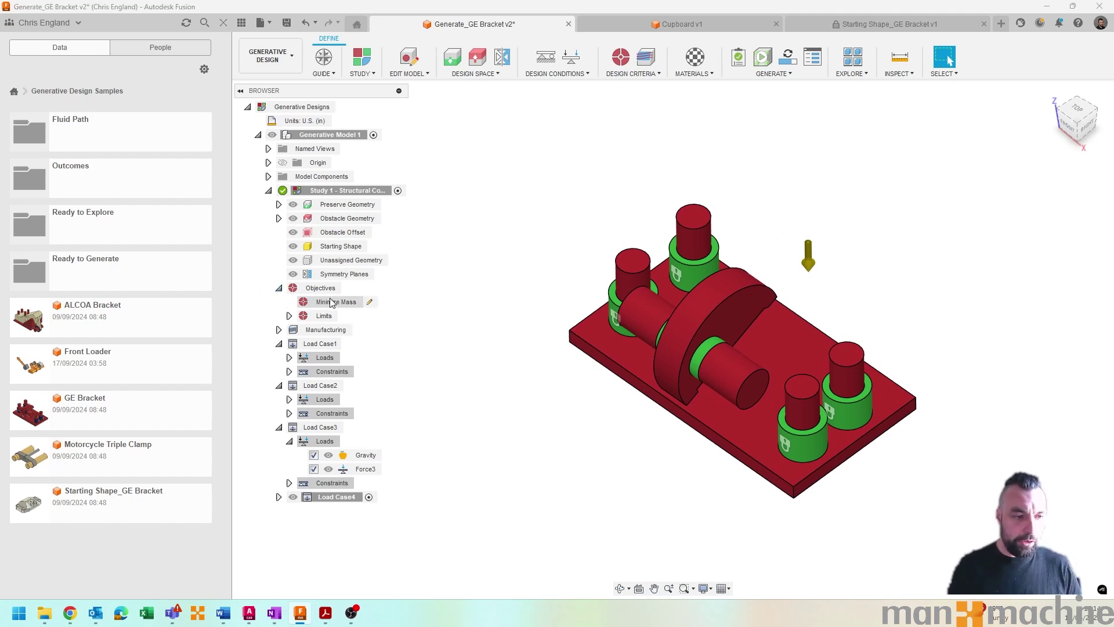
click(290, 316)
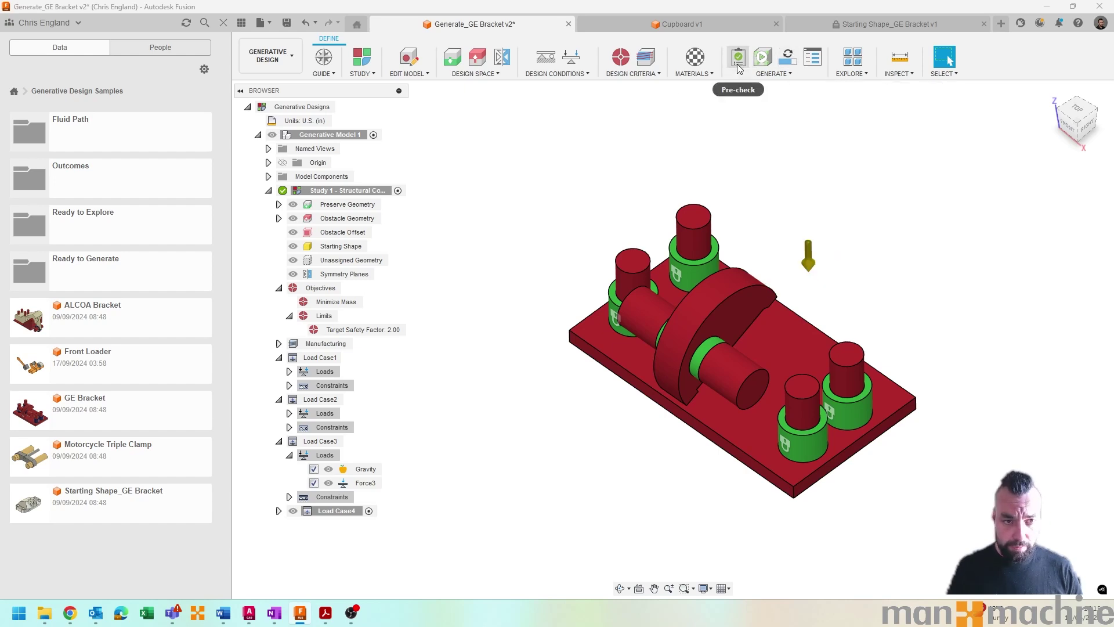
mouse_move(738, 68)
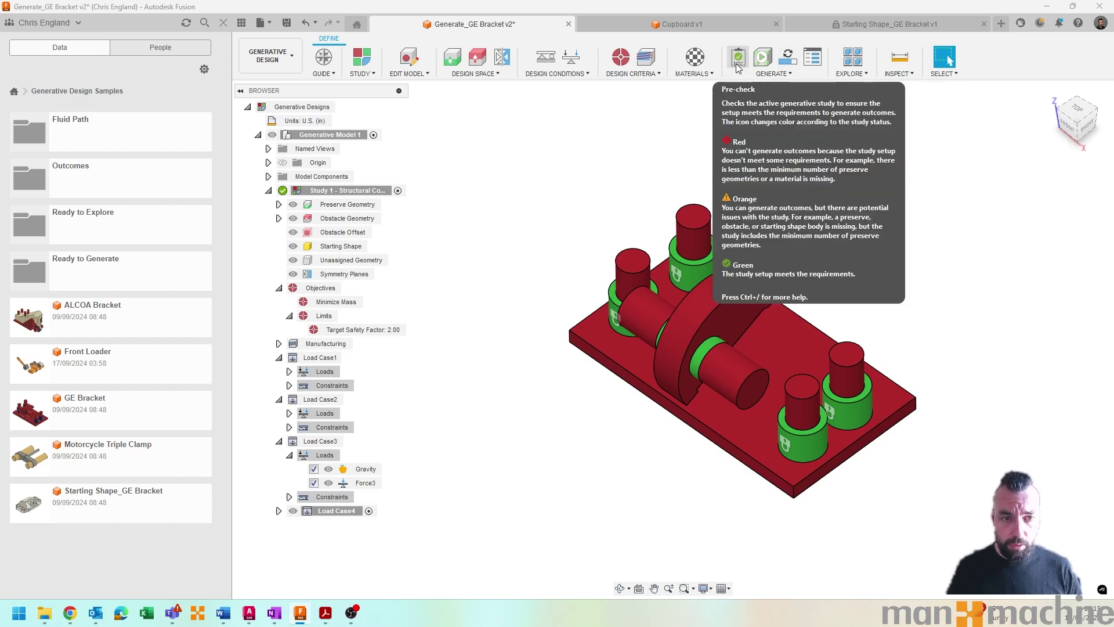
Step: Check the job status of the generative designs, close it, and open the study's outcomes for exploration
click(816, 62)
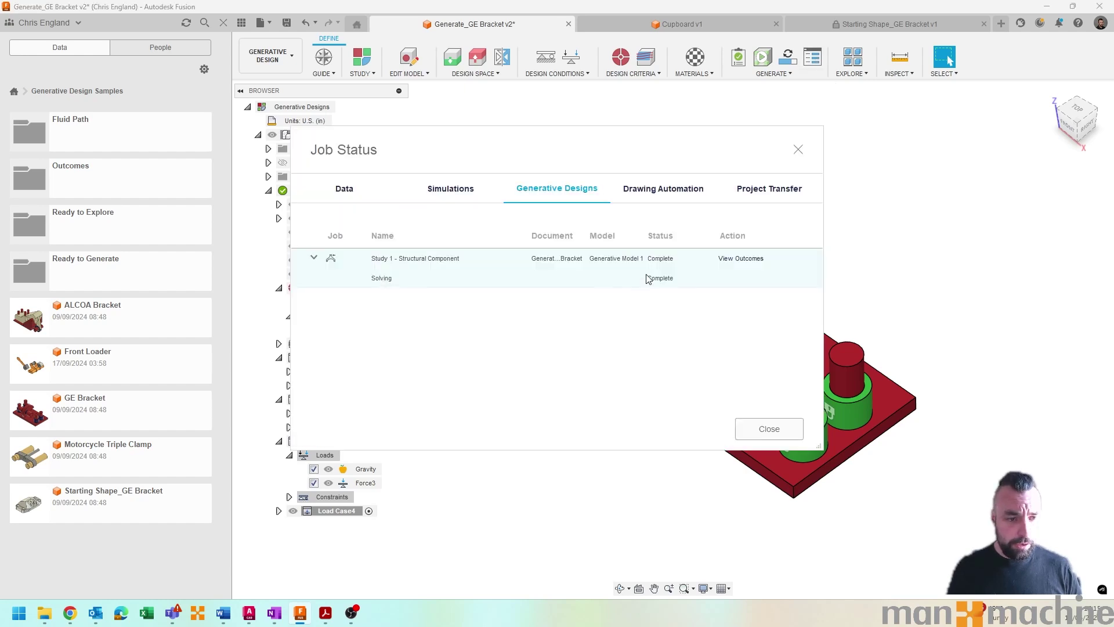
click(797, 149)
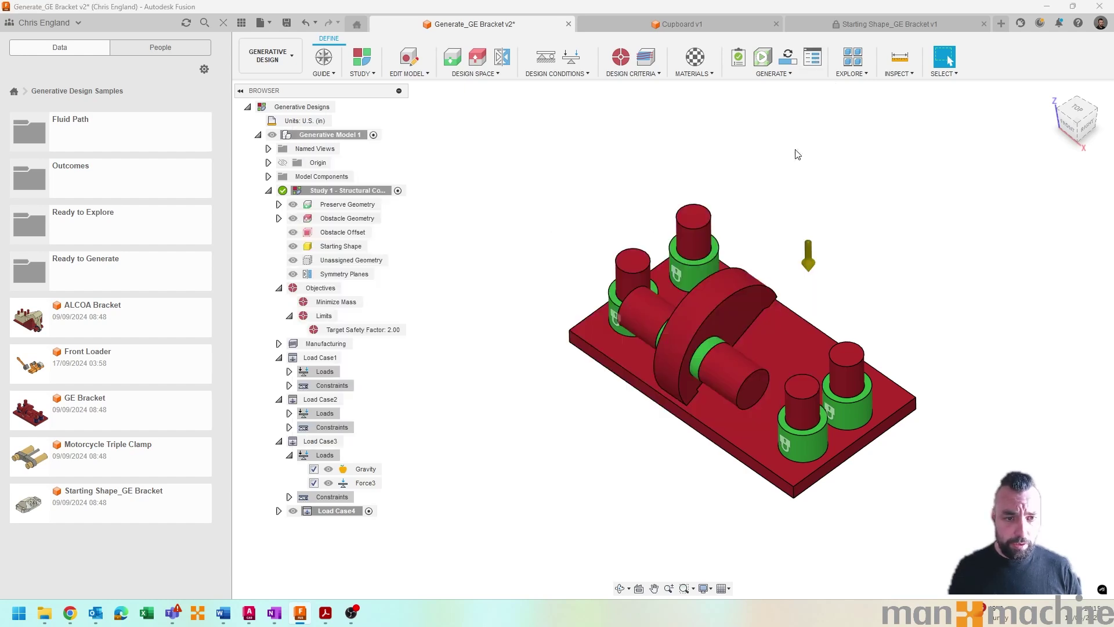
click(852, 62)
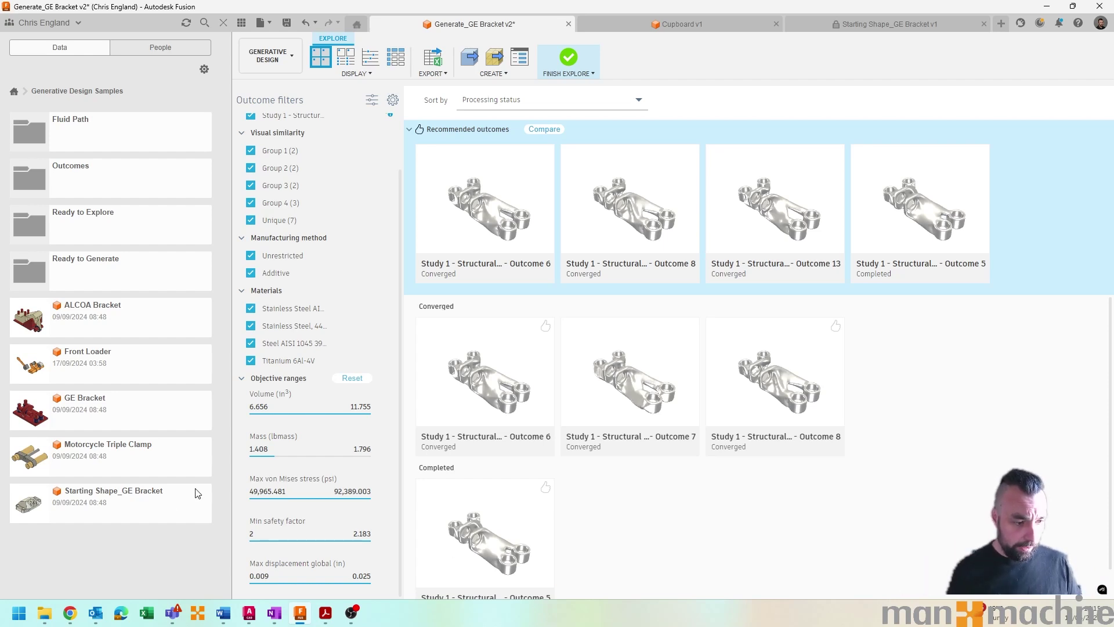
Step: Try restricting the outcomes by maximum mass, and browse the converged and completed outcomes of the study
drag(275, 456, 385, 470)
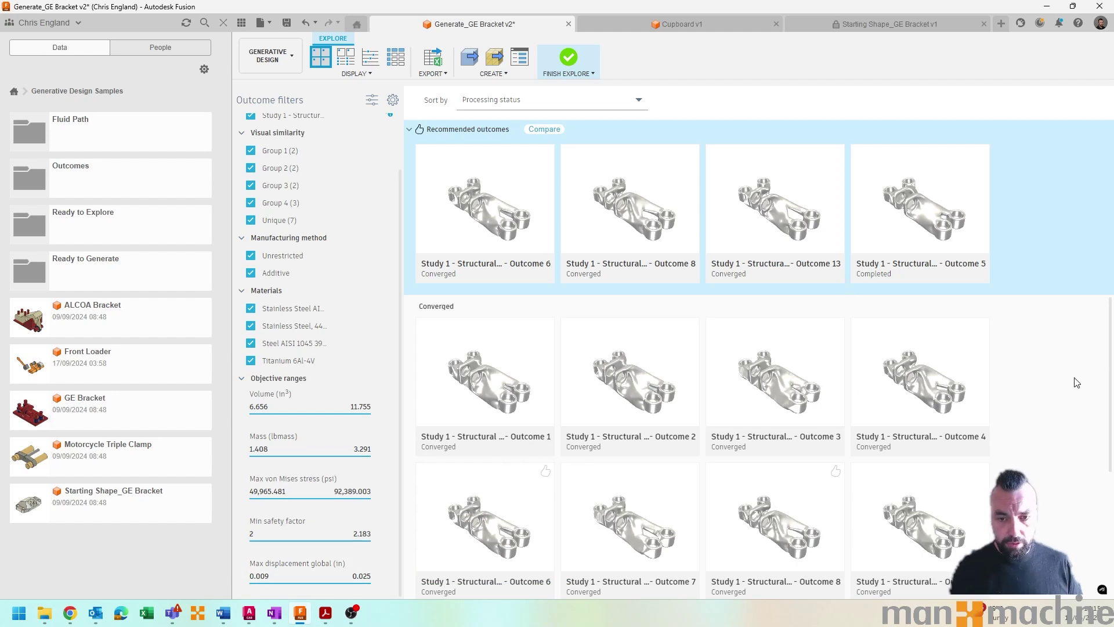
scroll(1043, 401, down, 3)
scroll(1044, 400, down, 3)
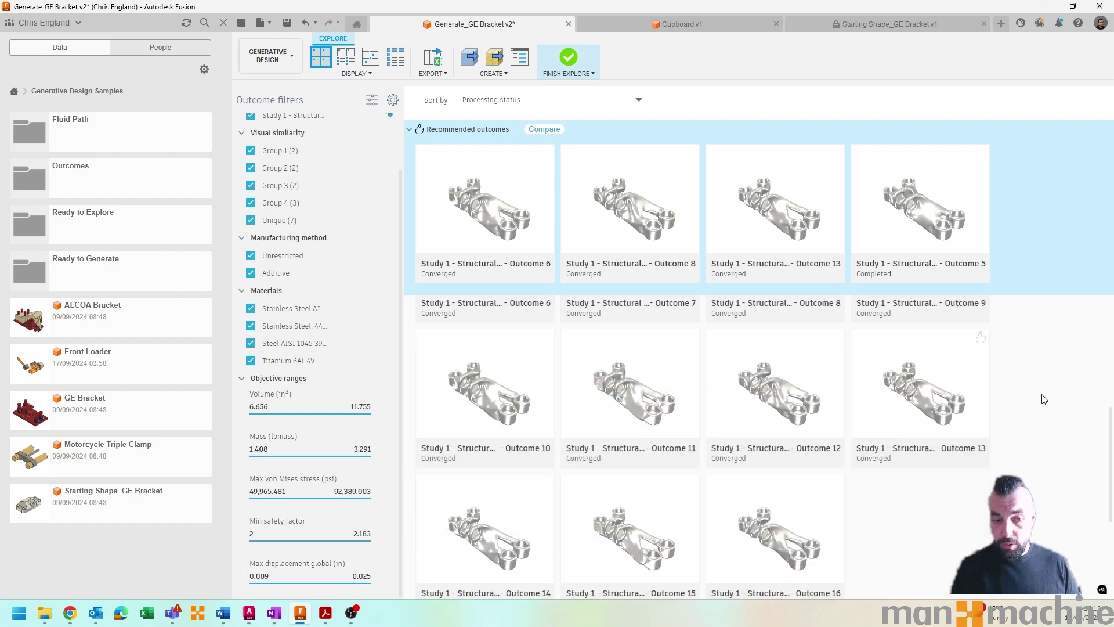
scroll(1044, 402, down, 2)
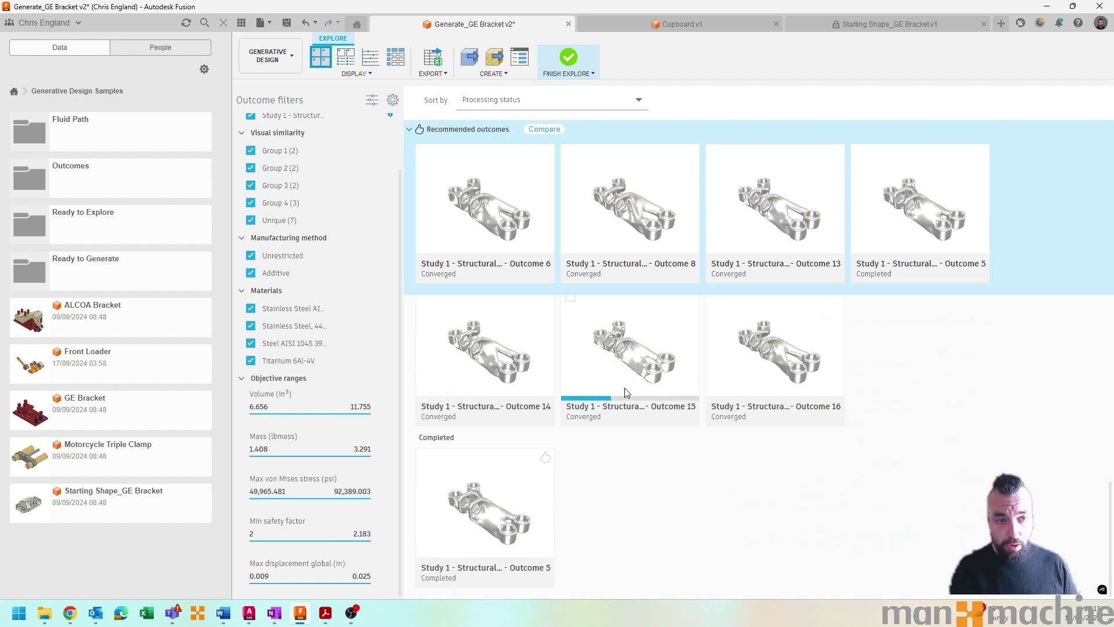
scroll(736, 372, up, 5)
scroll(741, 374, up, 2)
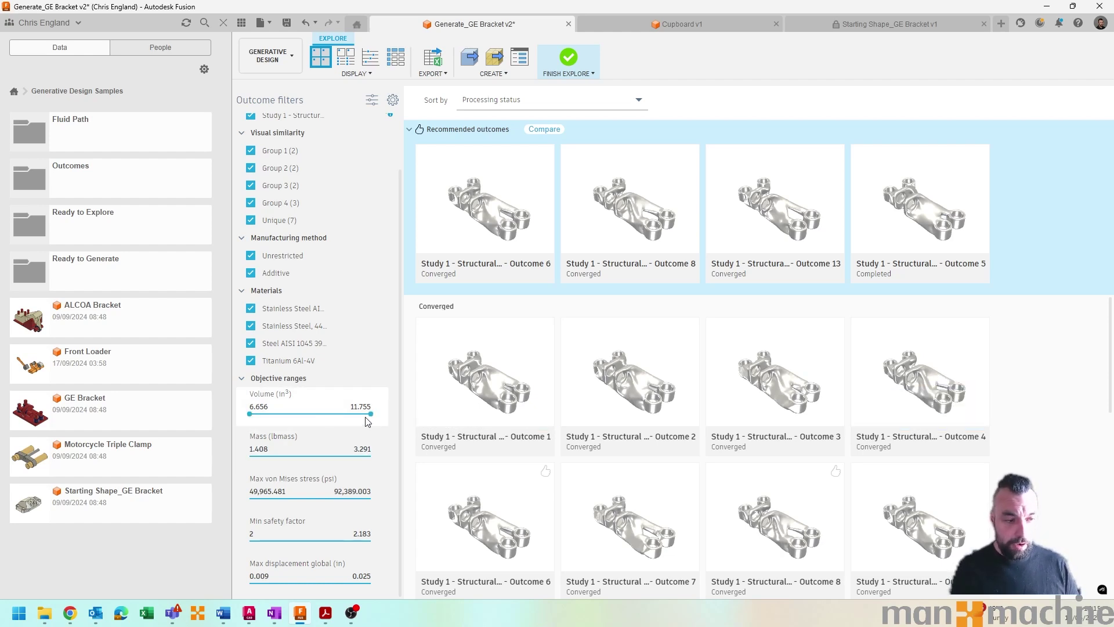
Step: Filter the outcomes to a maximum volume of 9.339 in³, a minimum safety factor of 2.092 and a maximum mass of 1.706 lbmass
drag(371, 413, 313, 415)
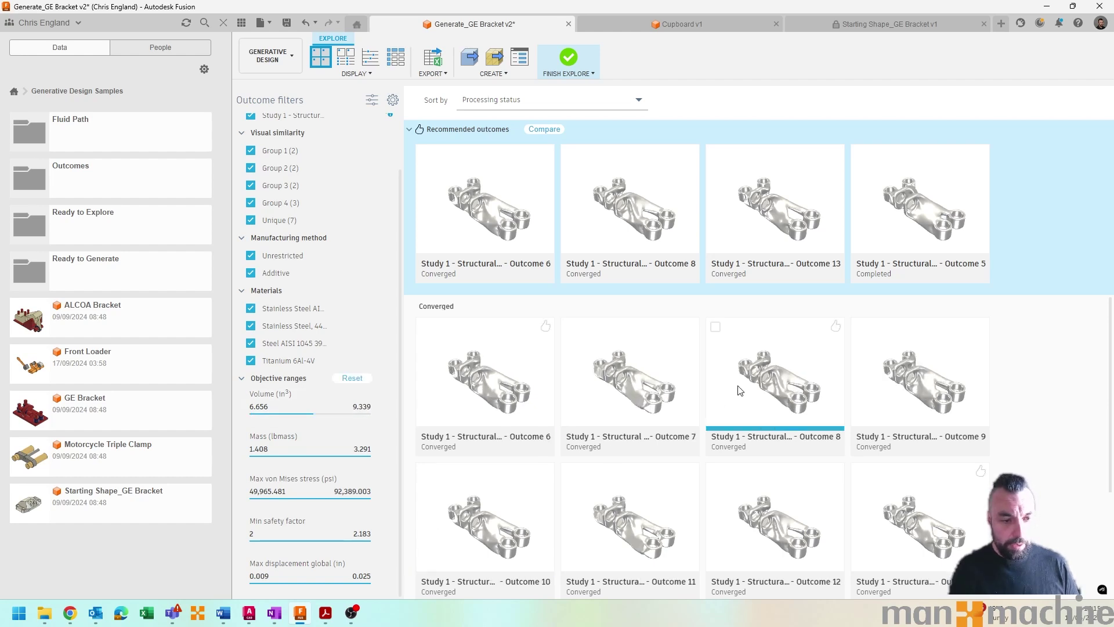
scroll(841, 458, down, 3)
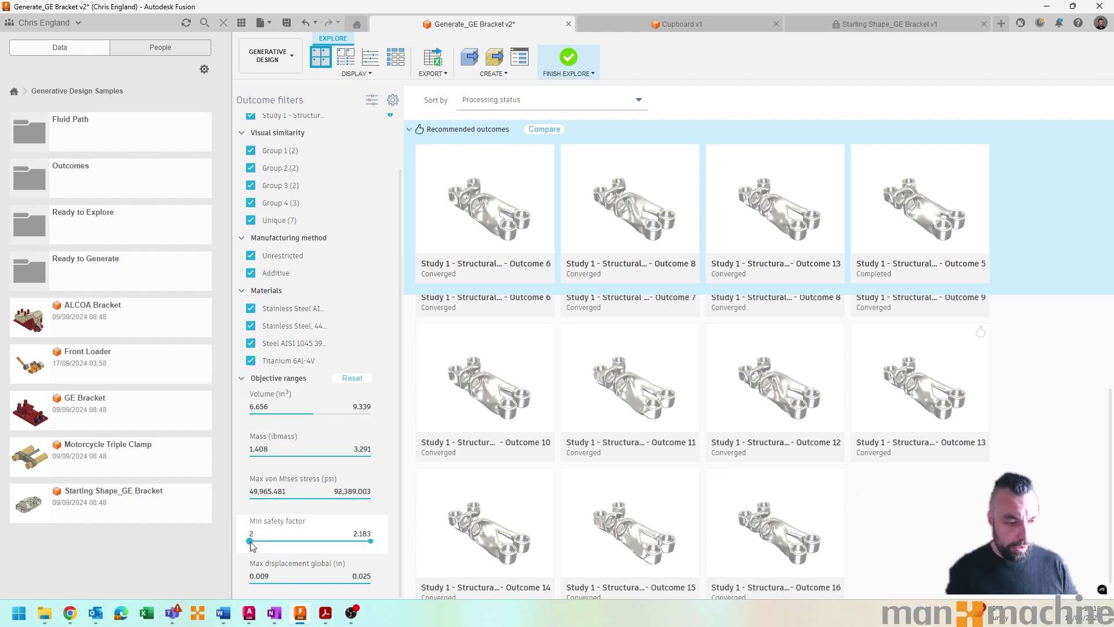
drag(251, 541, 311, 542)
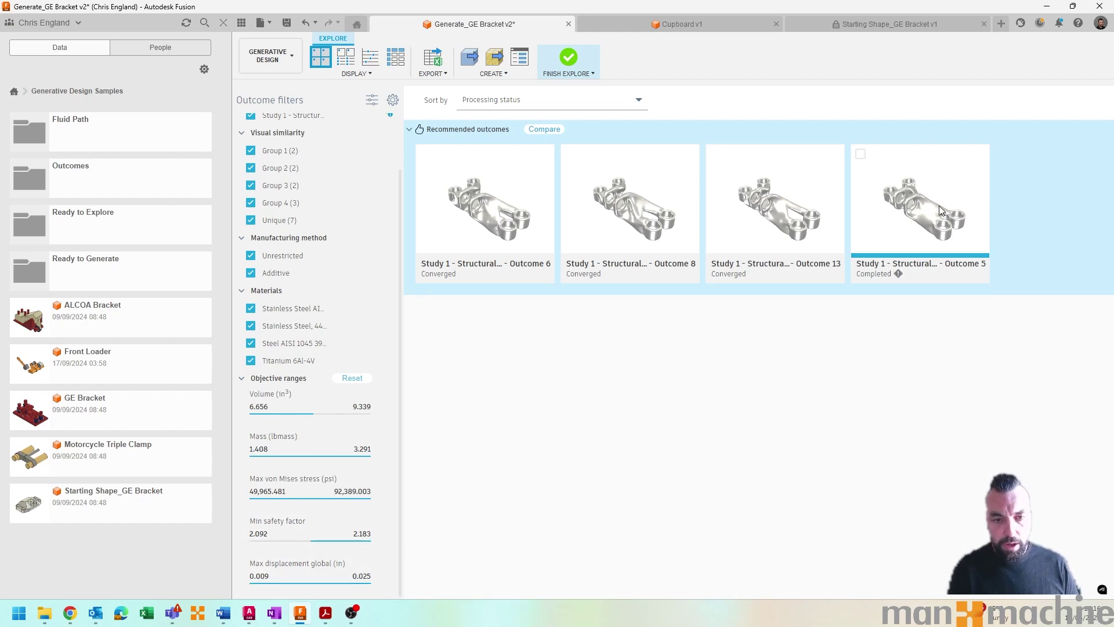
mouse_move(943, 212)
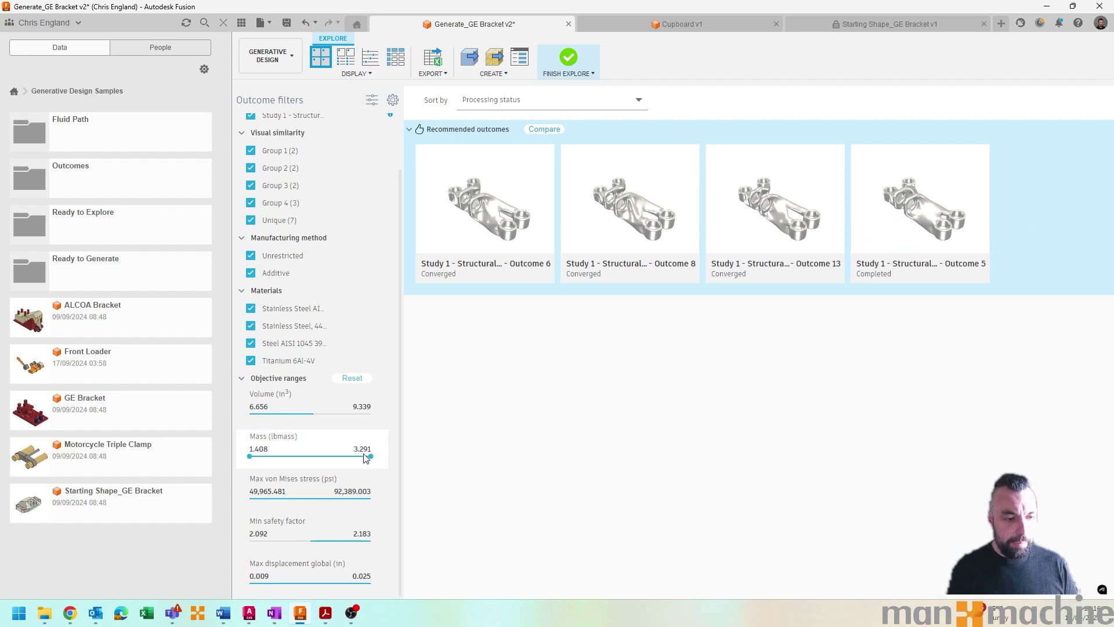
drag(371, 456, 268, 459)
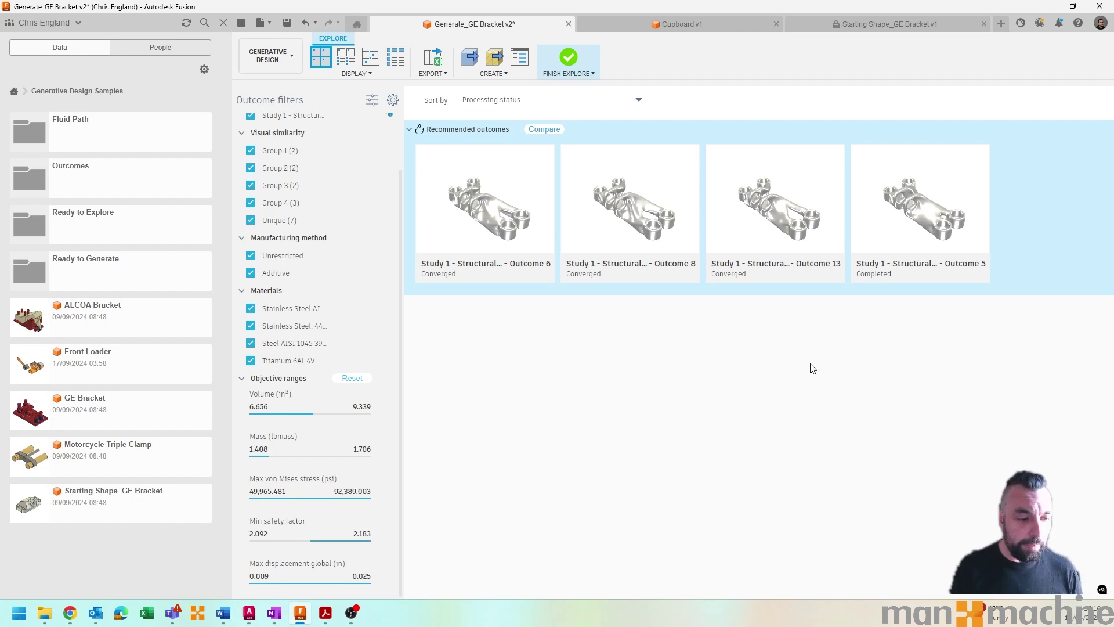
Step: Open the recommended Outcome 6 to view its design preview and properties, and hide the data panel
double_click(541, 168)
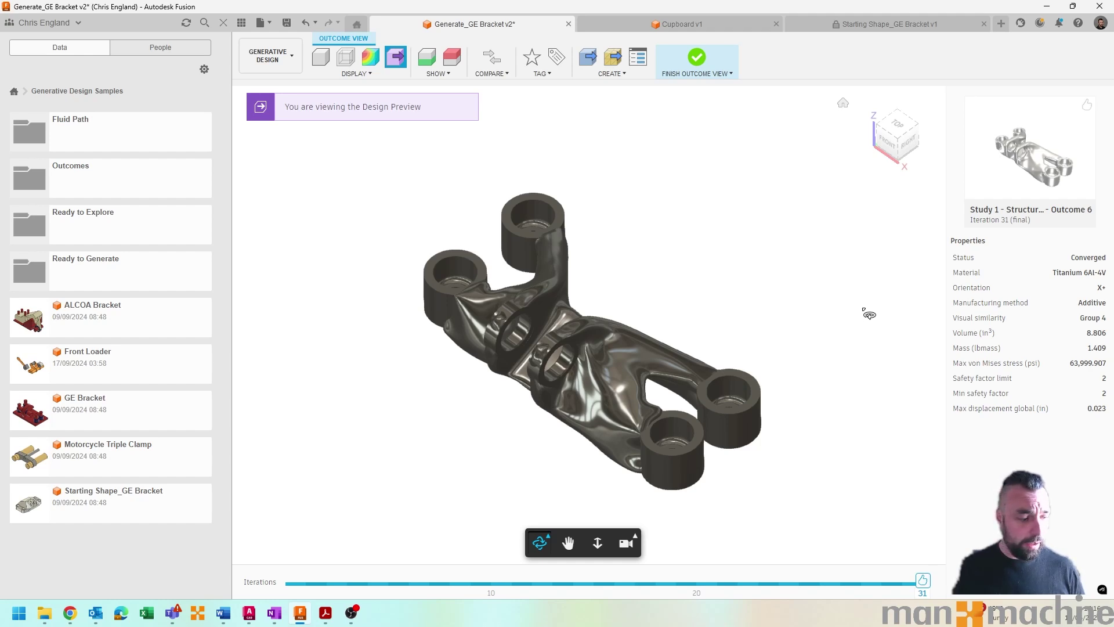
click(223, 25)
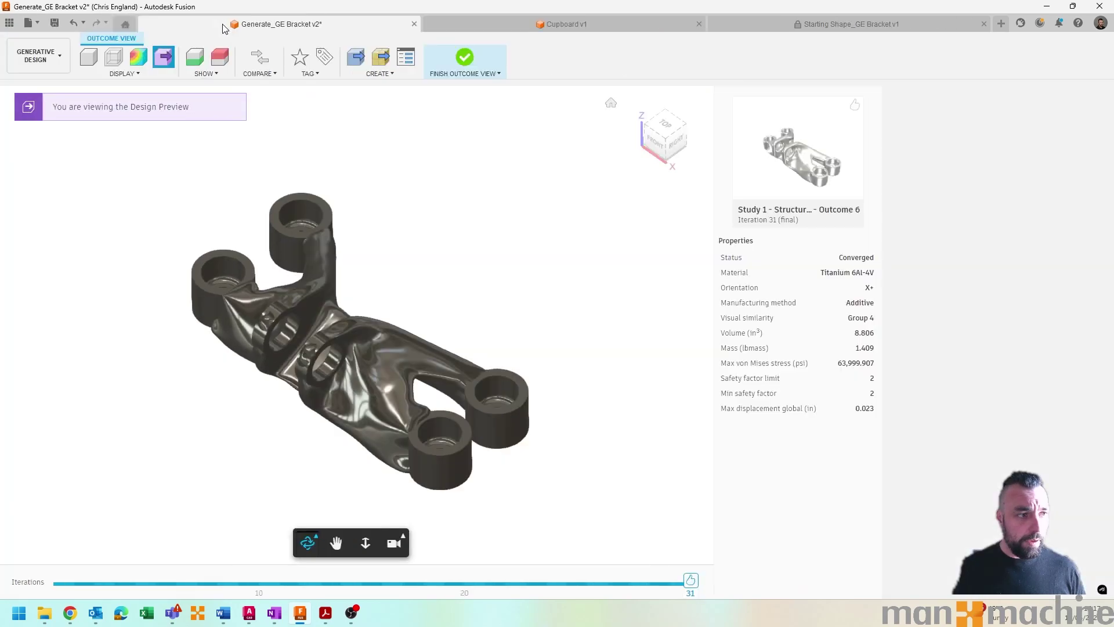
Step: Switch to the Cupboard v1 design and start creating a new drawing from it
click(598, 24)
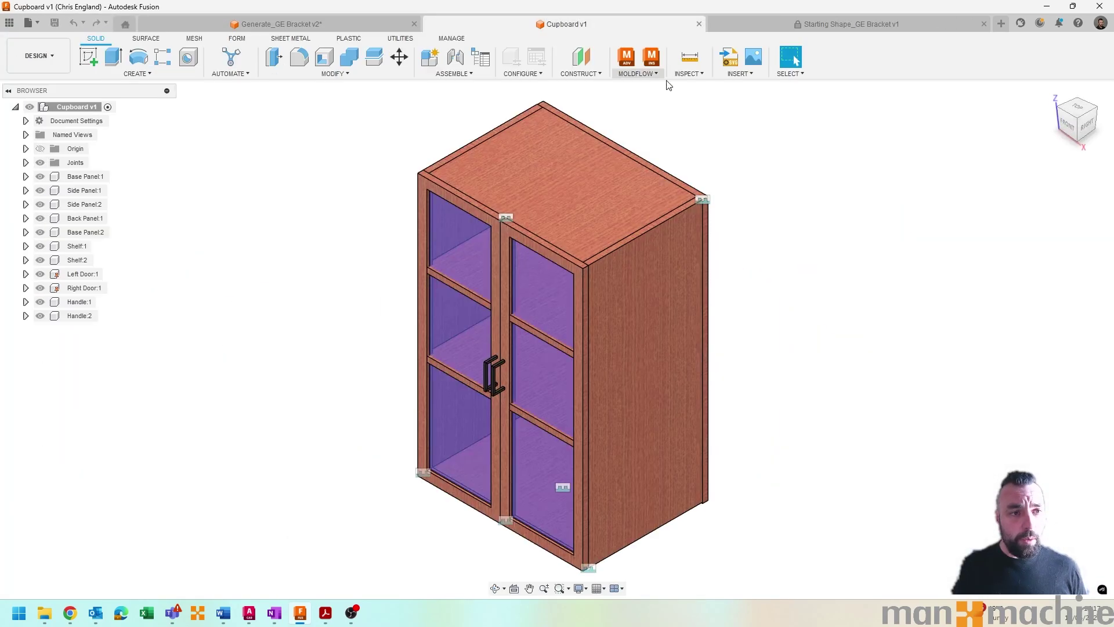
middle_drag(880, 265, 947, 252)
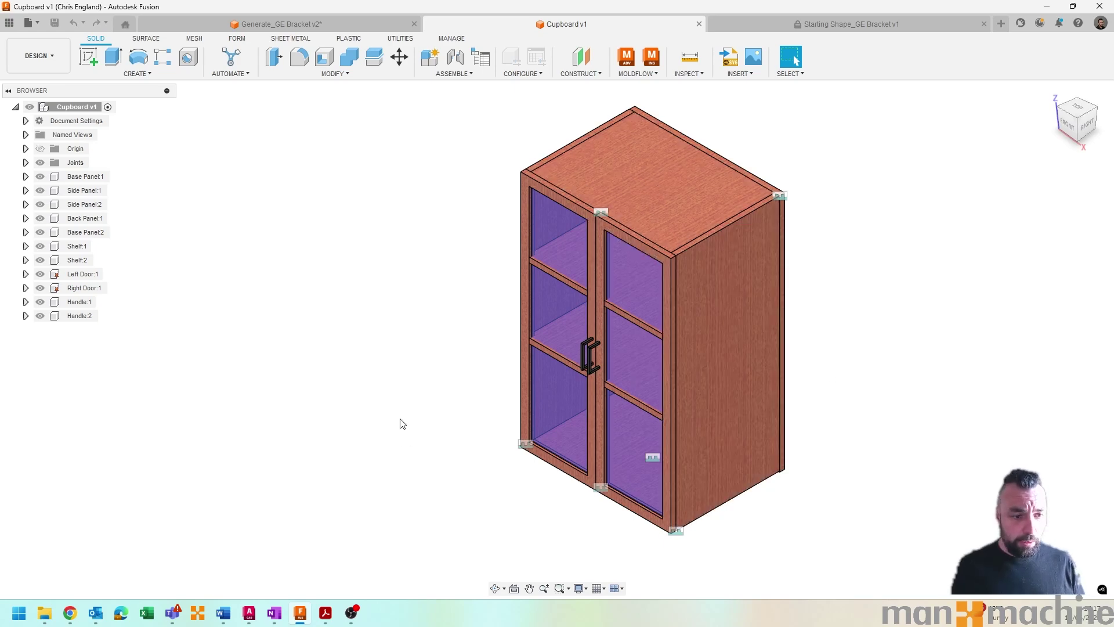
scroll(611, 322, up, 5)
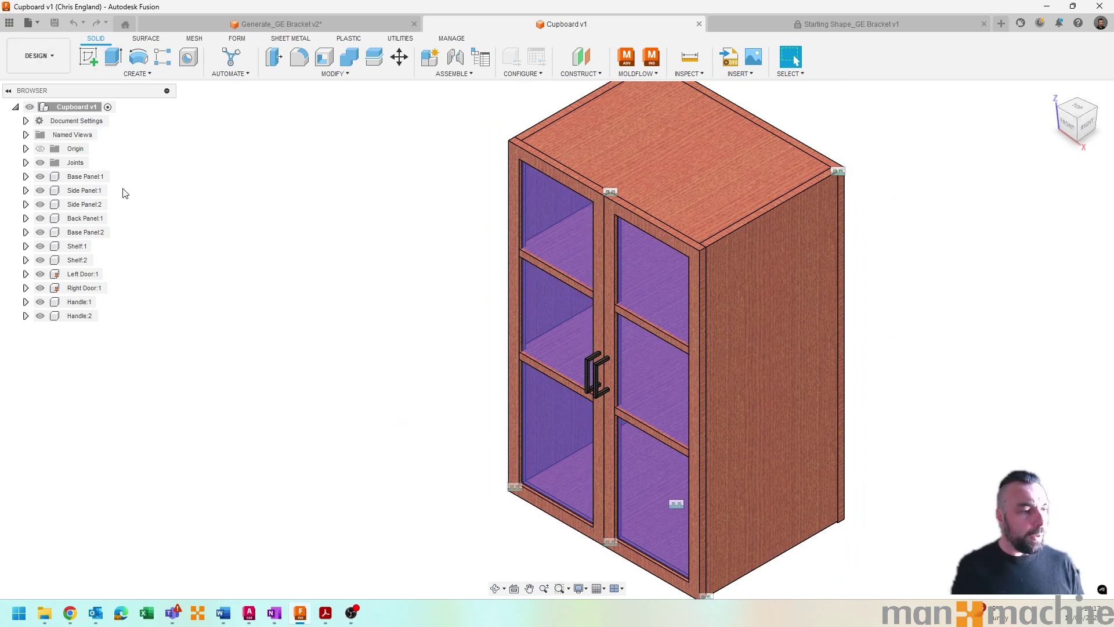
click(62, 61)
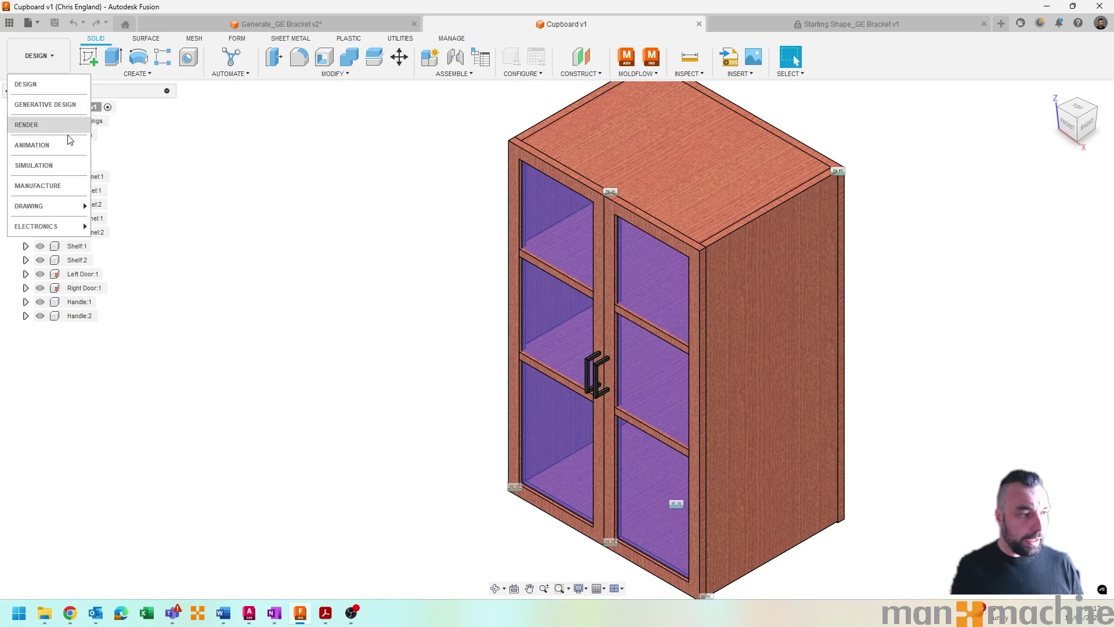
mouse_move(51, 209)
click(107, 205)
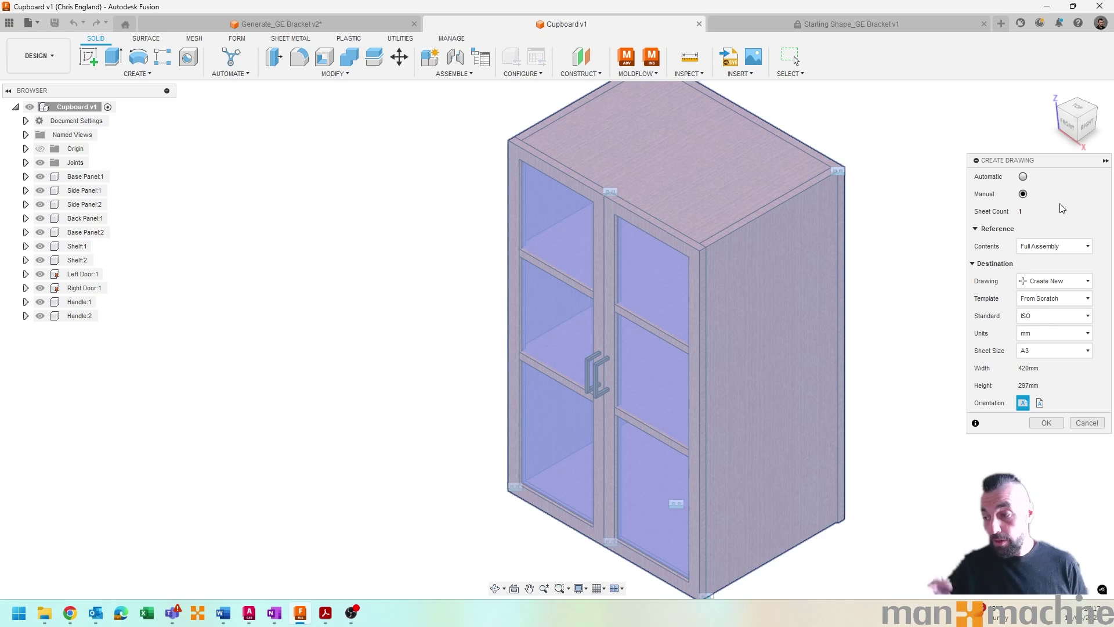
Step: Generate the full-assembly cupboard drawing automatically with the First Level sheet structure, and dismiss the generation notification
click(1023, 177)
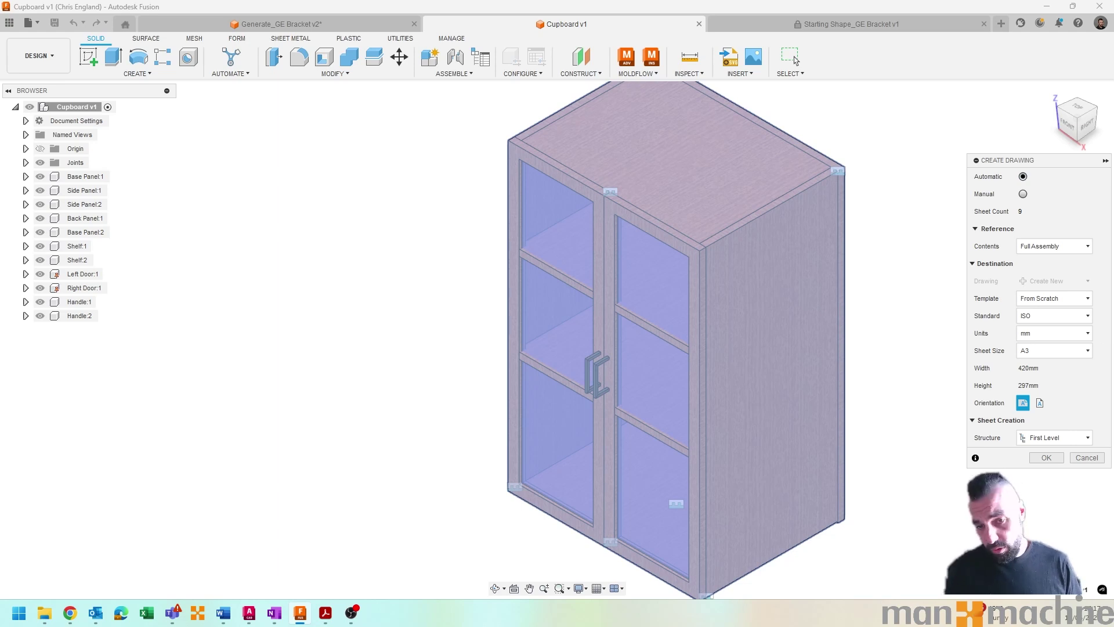
click(1088, 440)
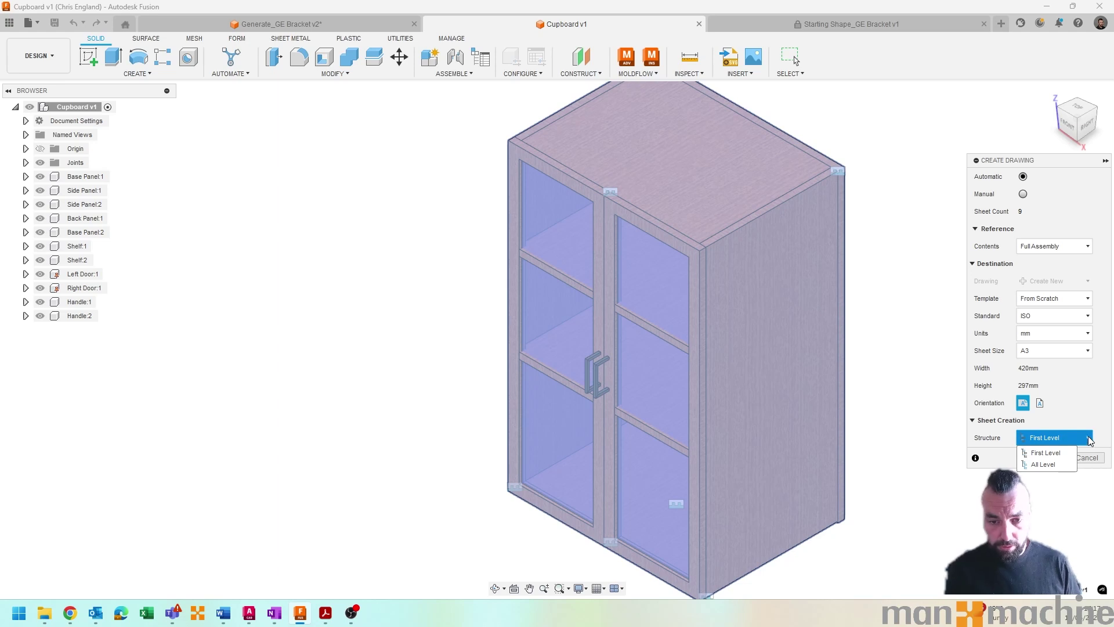
click(1089, 439)
click(1089, 436)
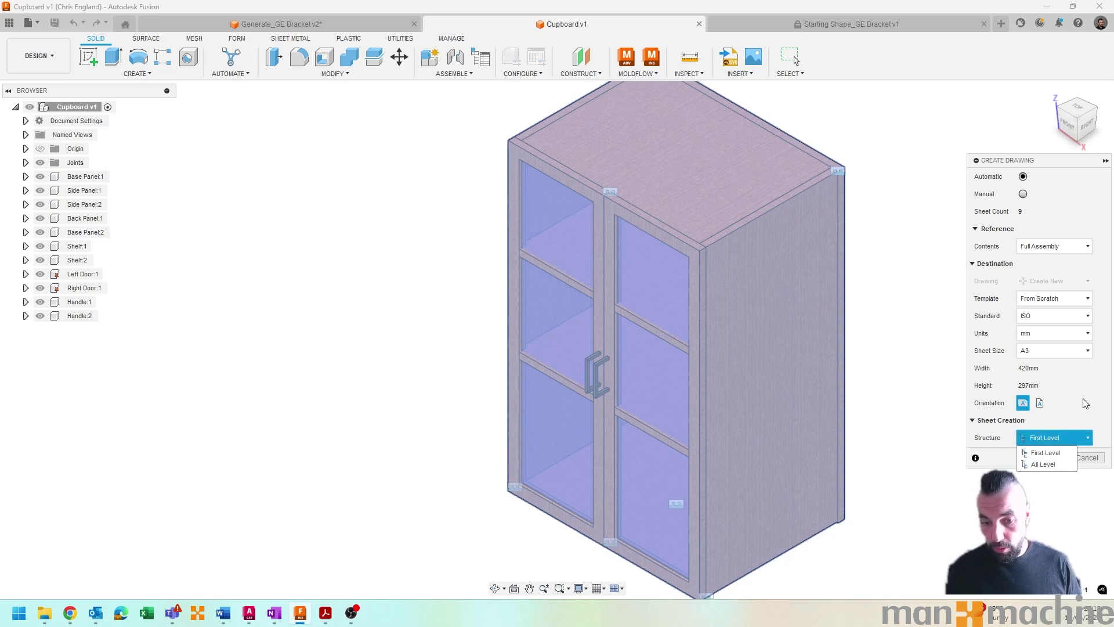
click(1051, 454)
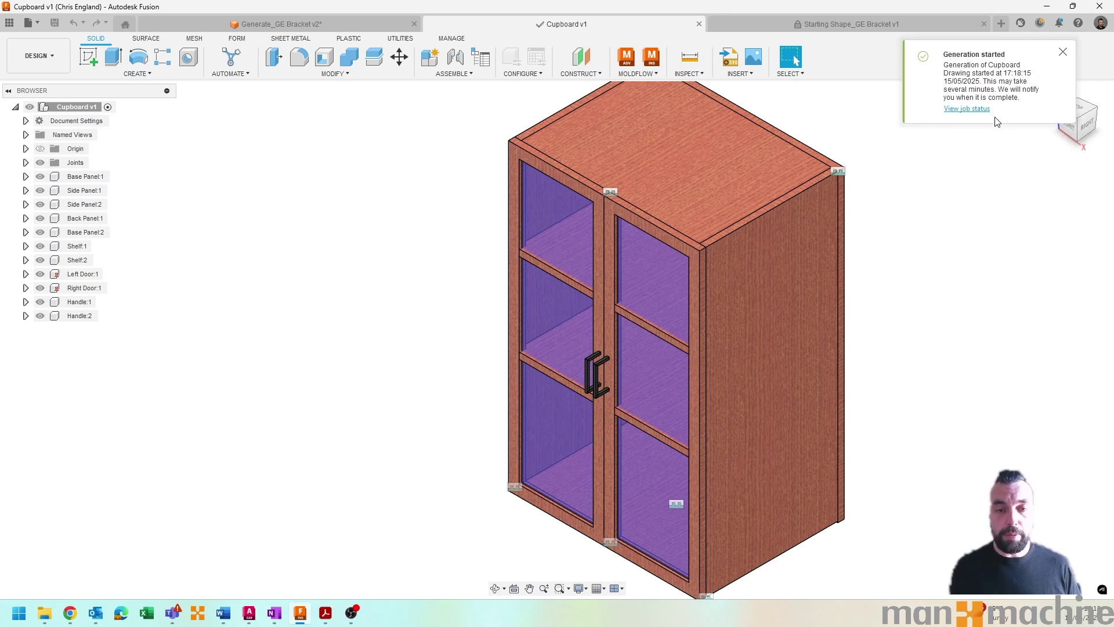
click(1063, 54)
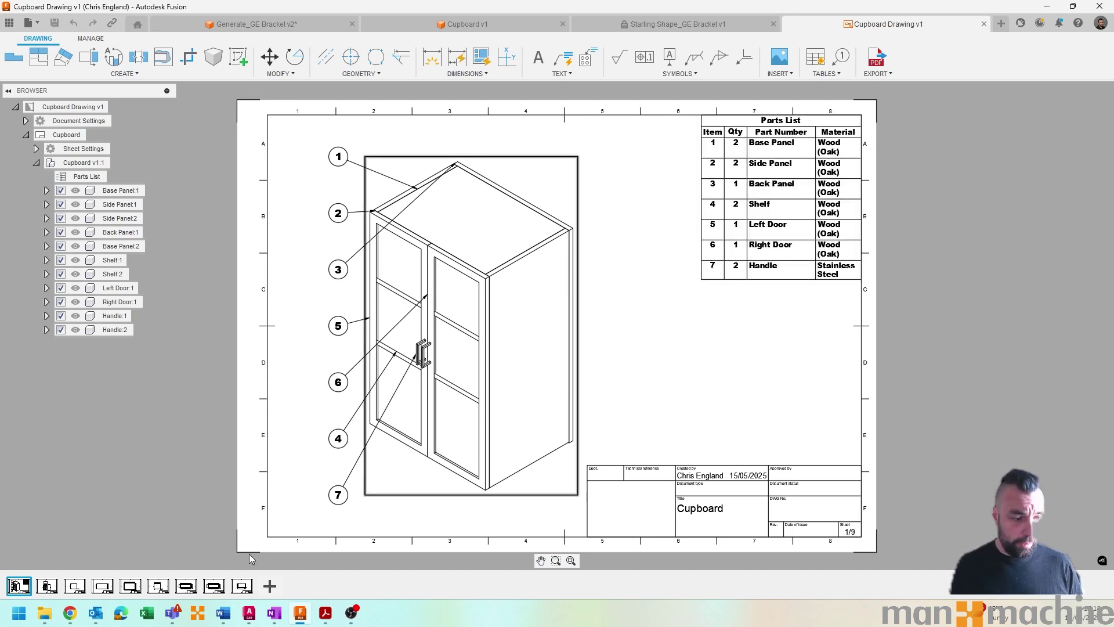
Step: Review the generated drawing sheets from the dimensioned cupboard views through the individual panels and doors to the handle
click(47, 586)
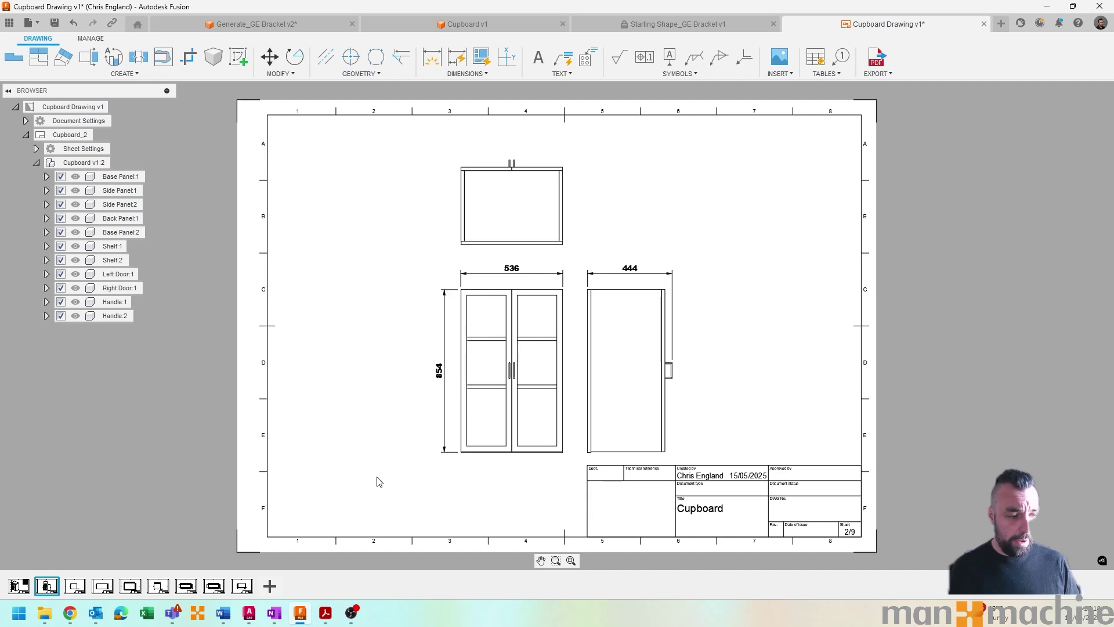
click(76, 586)
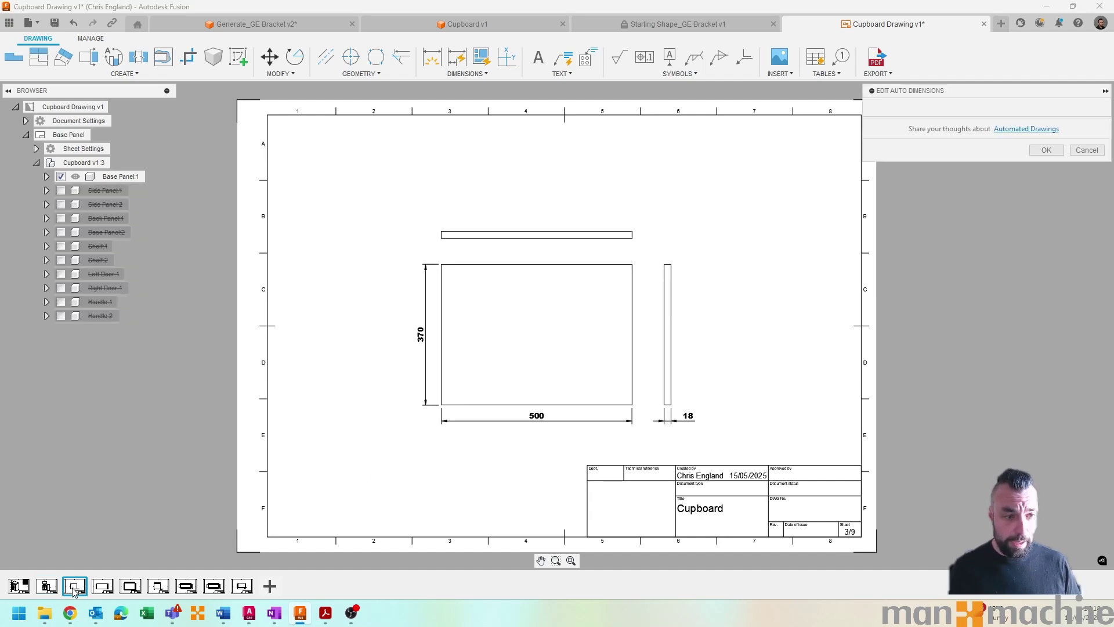
click(103, 586)
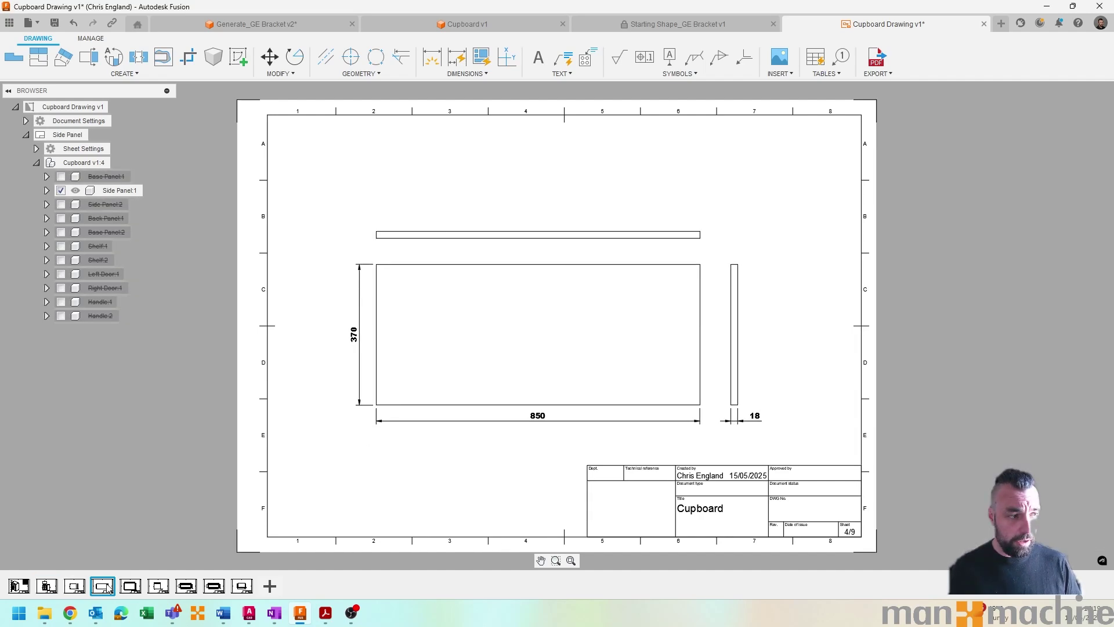
click(130, 586)
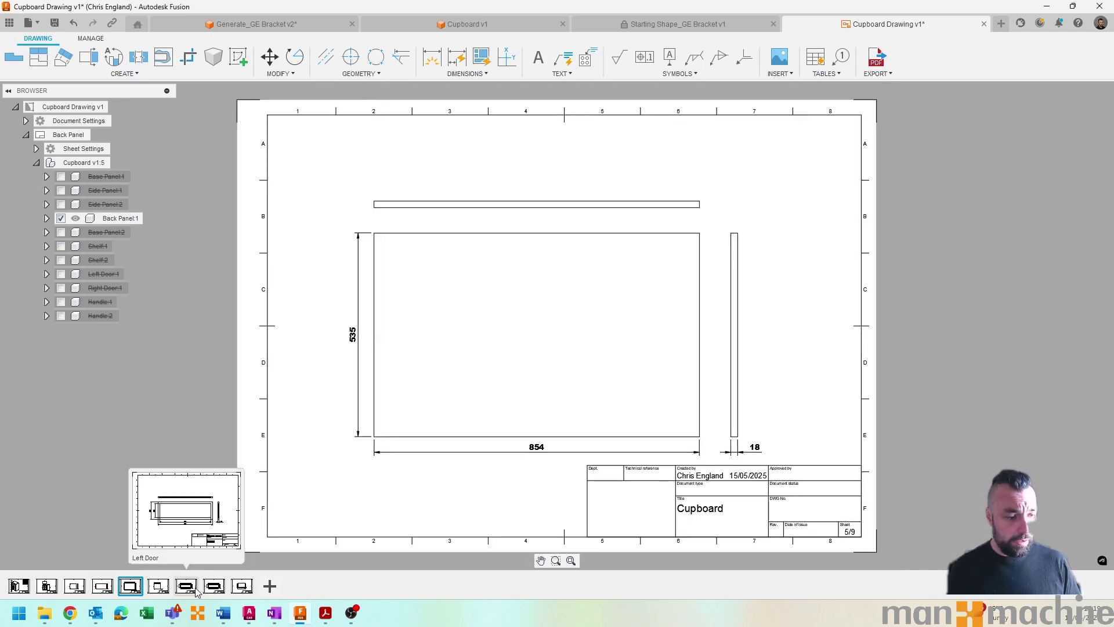
click(165, 587)
click(187, 587)
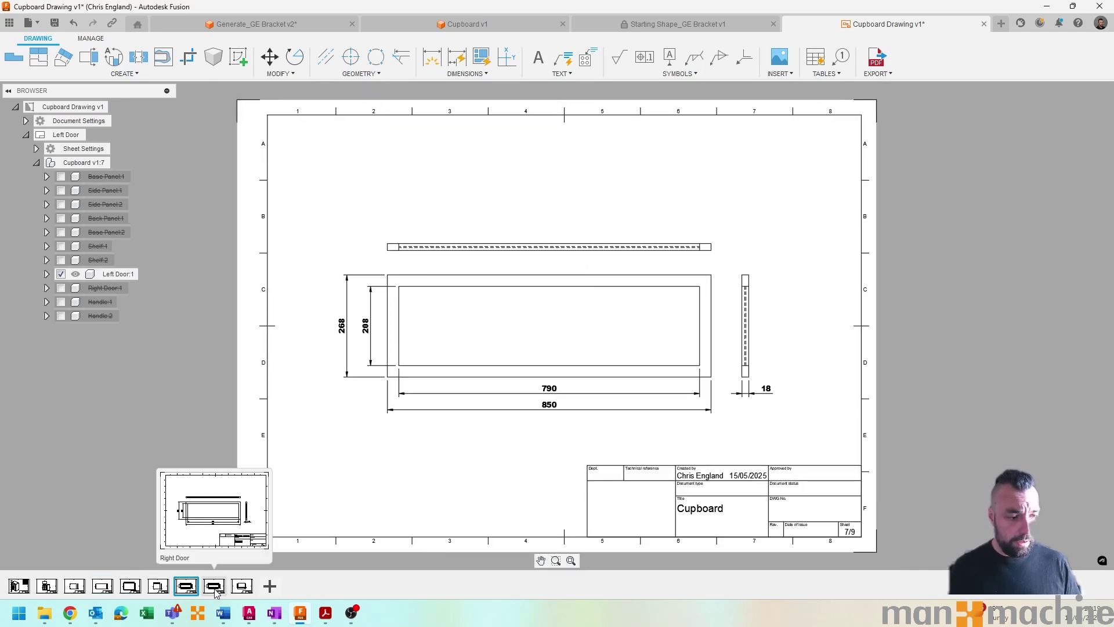
click(214, 587)
click(243, 588)
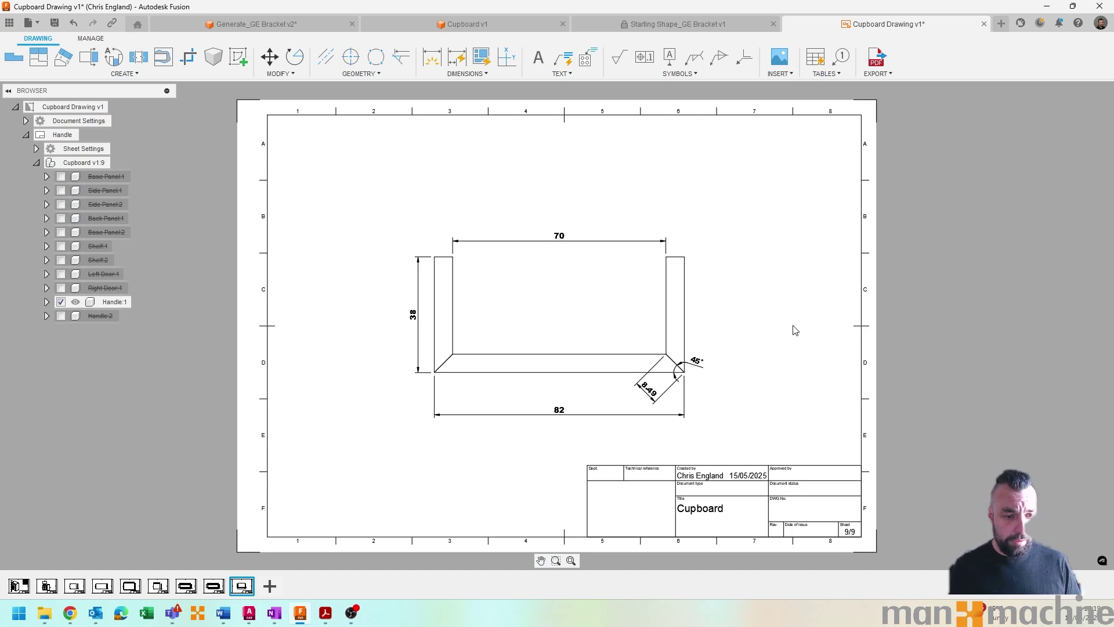